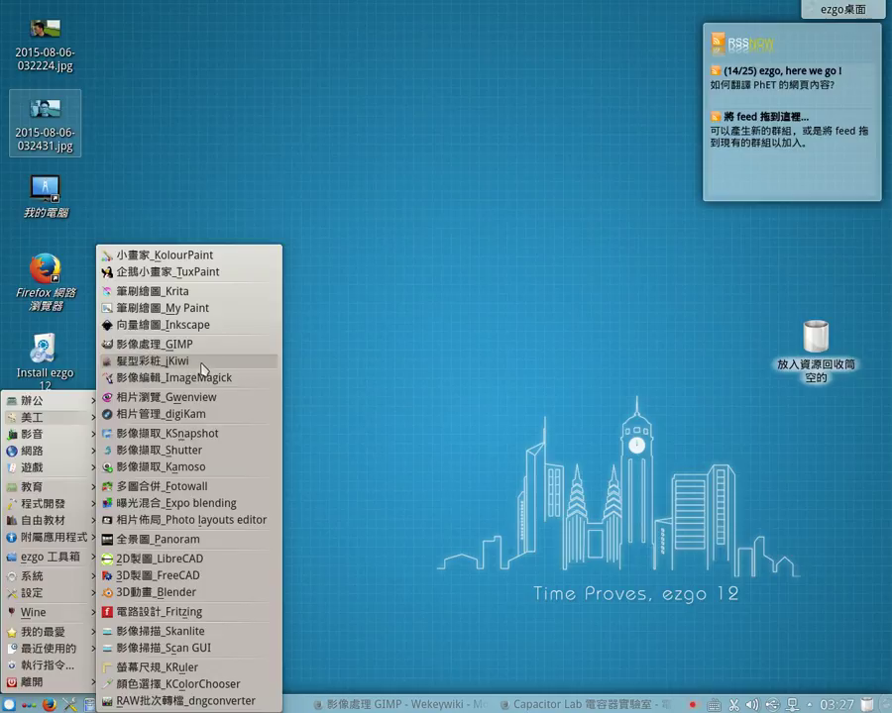
Launch jKiwi and select 2015-08-06-032431.jpg from the Desktop folder in the open-image dialog.
click(201, 363)
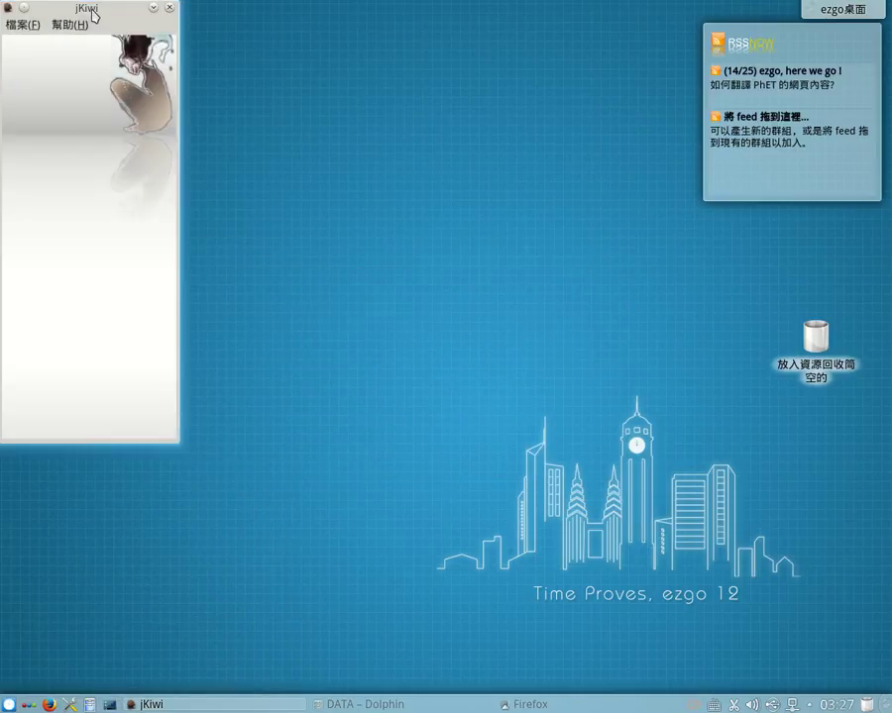
drag(114, 12, 204, 32)
click(127, 36)
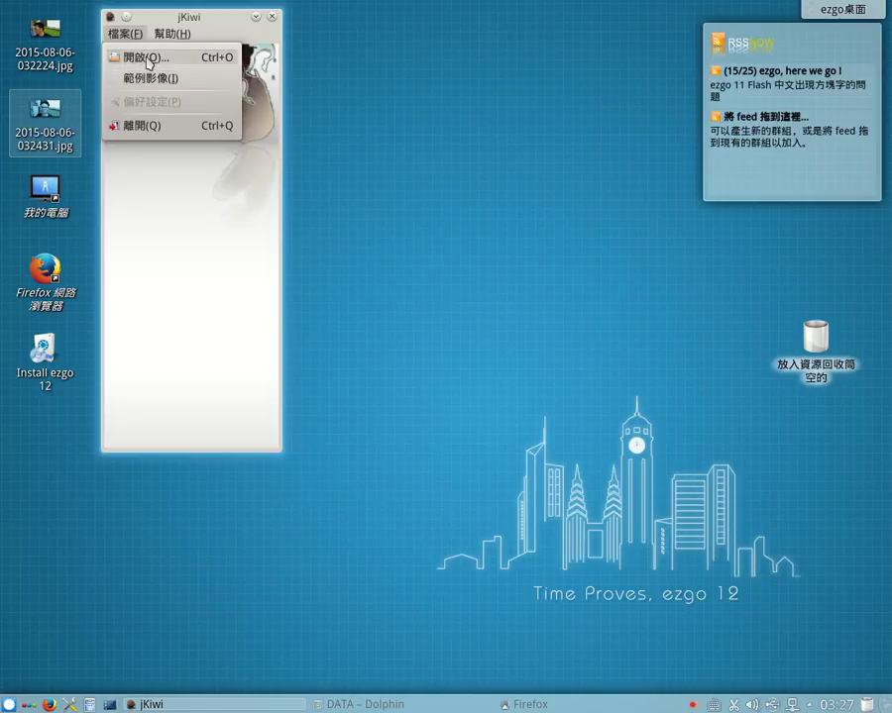
click(147, 60)
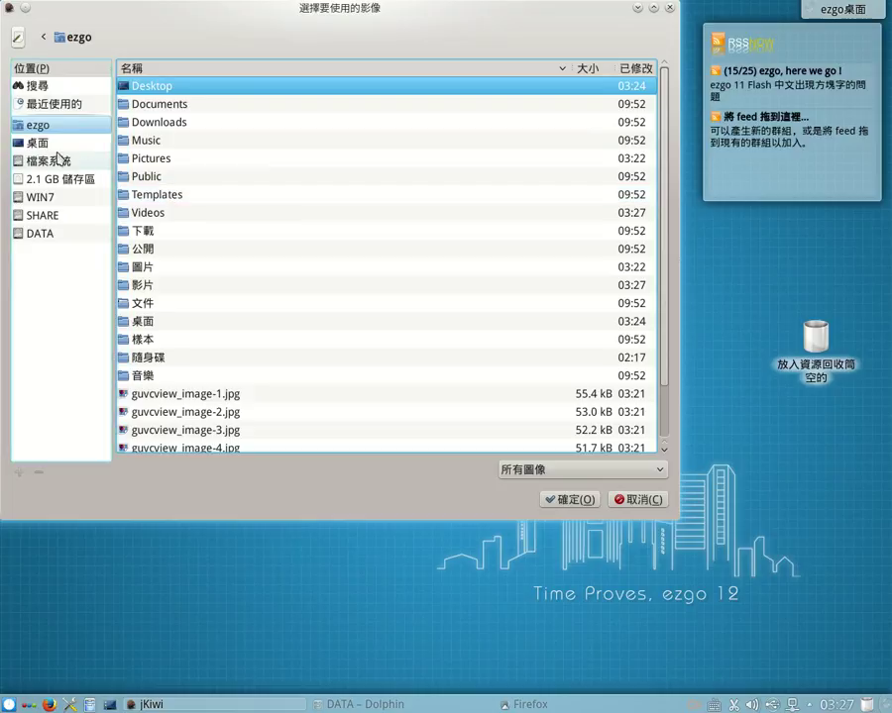
click(40, 147)
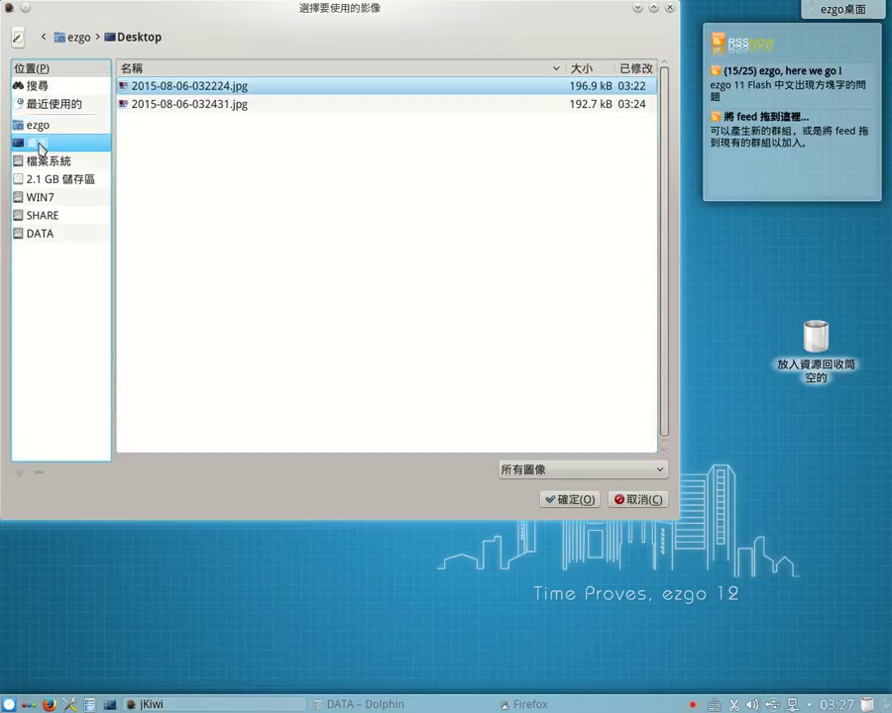
click(184, 109)
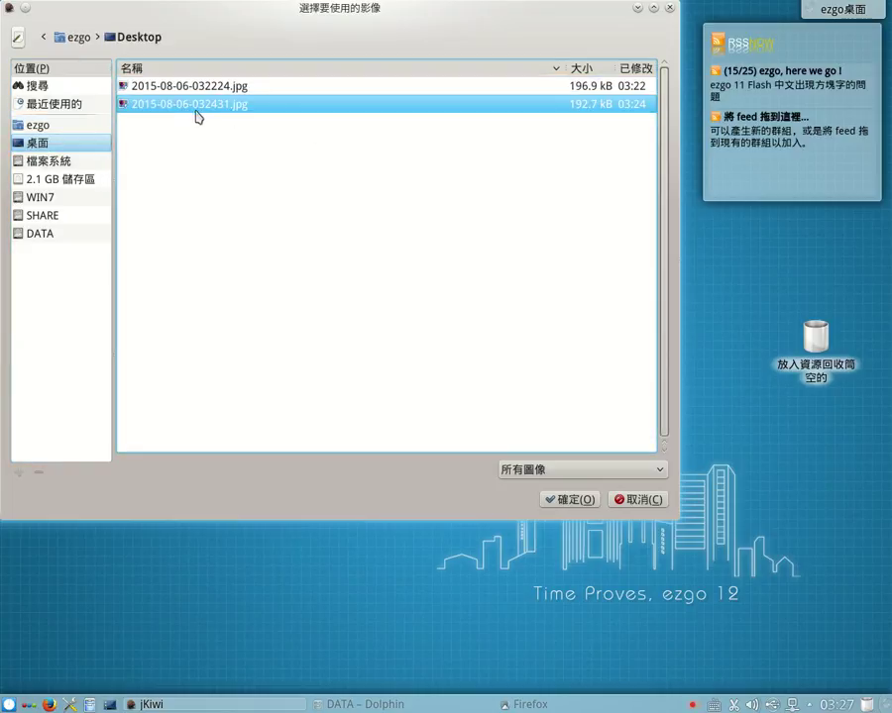
Load the photo, then enlarge it and shift it up-left in the positioning preview.
click(572, 500)
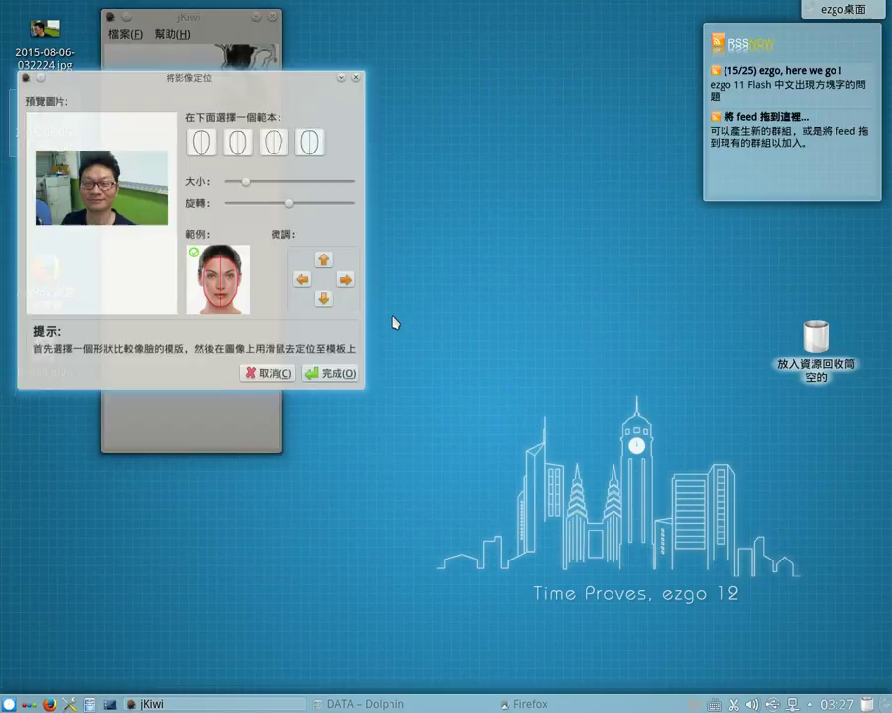
drag(209, 77, 525, 74)
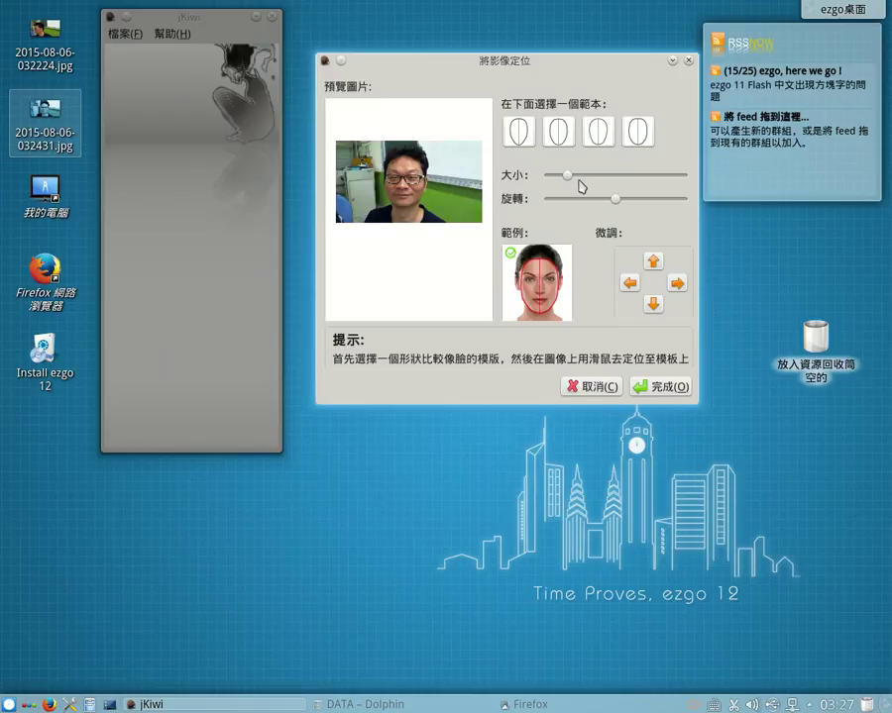
drag(571, 183, 595, 182)
drag(465, 219, 442, 204)
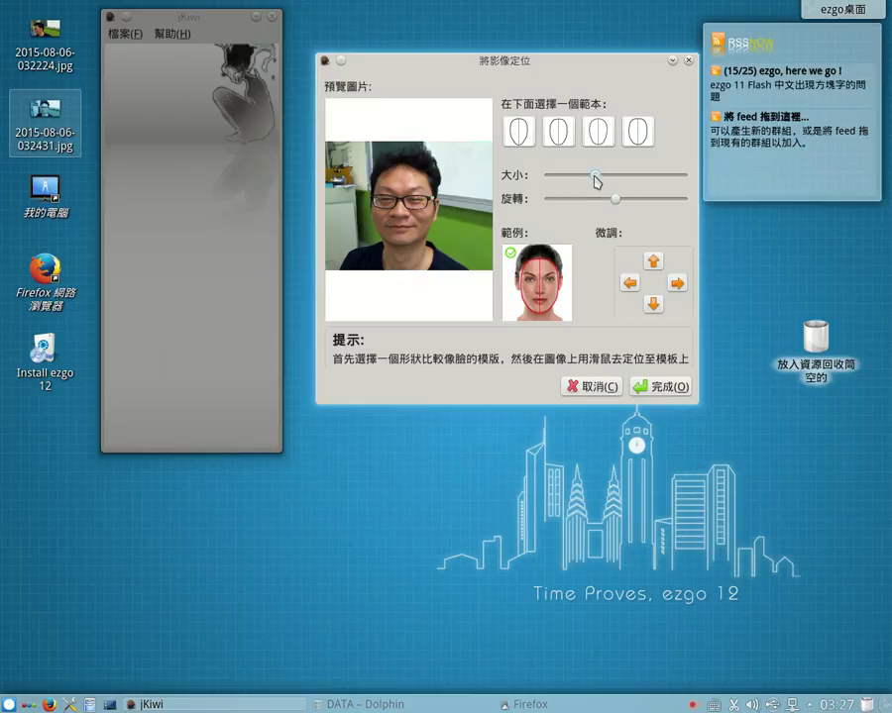
drag(596, 175, 623, 178)
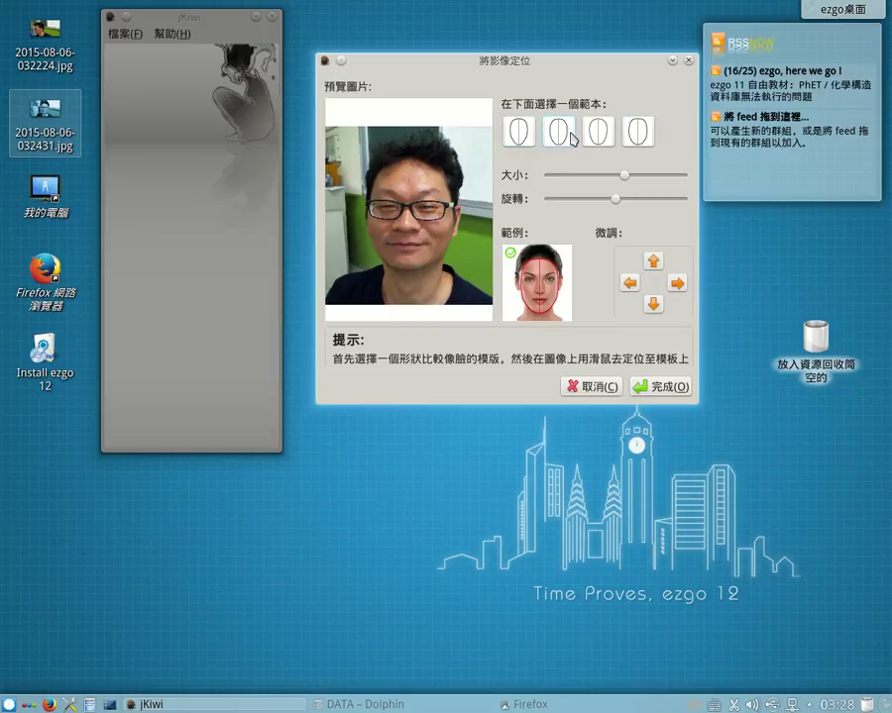
Fit the wider oval face template over the face, fine-tuning photo size and position.
click(525, 139)
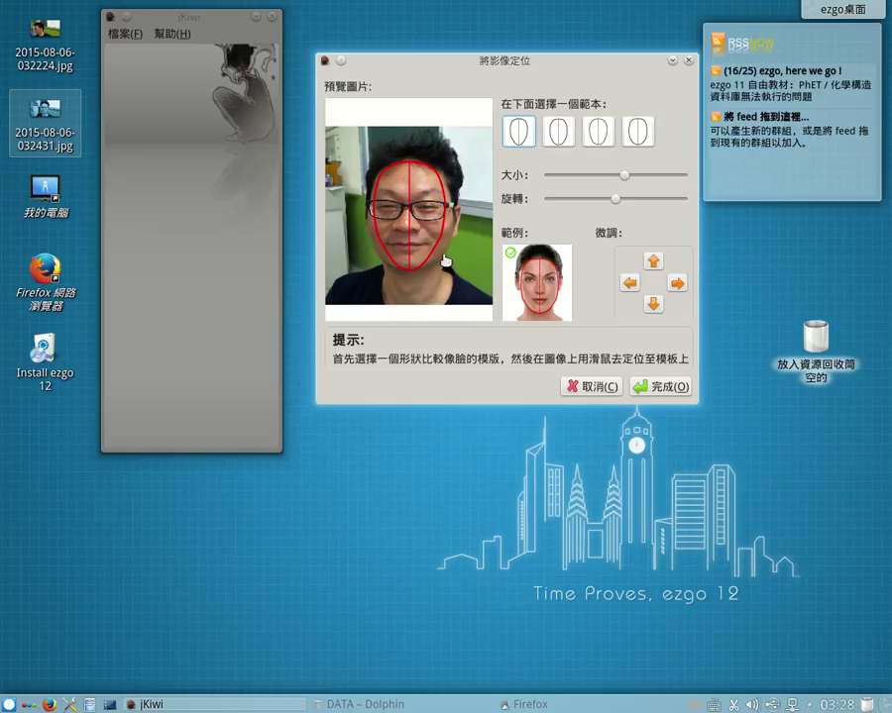
click(558, 131)
click(613, 134)
click(560, 129)
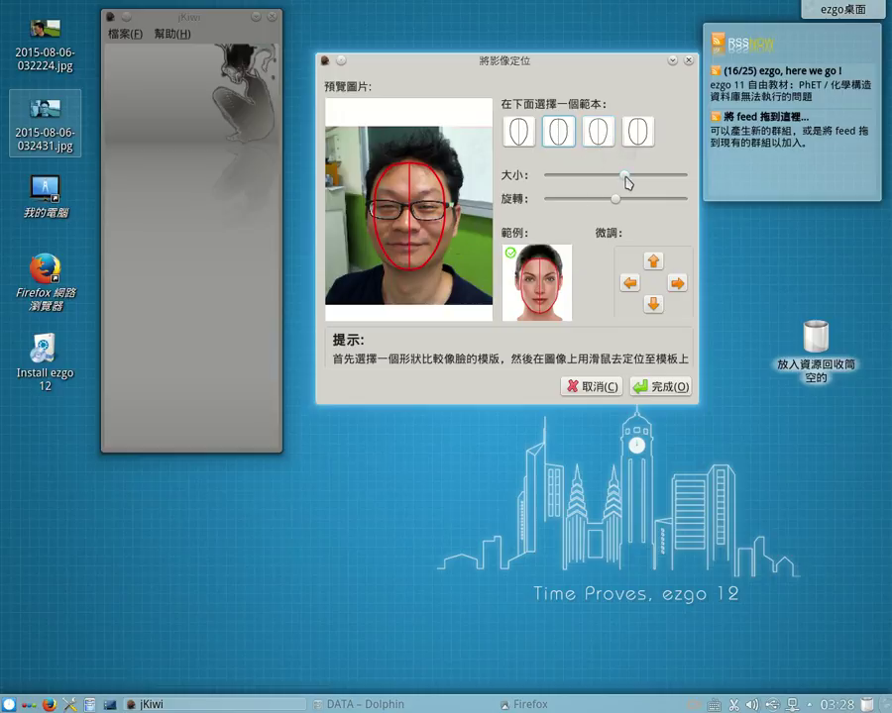
drag(625, 178, 621, 177)
drag(453, 196, 455, 197)
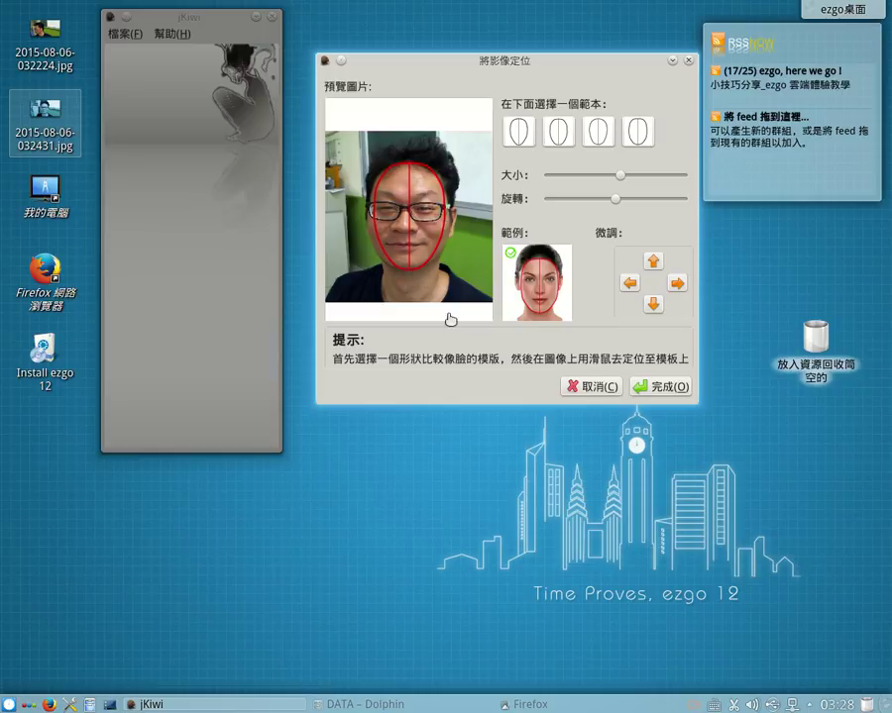
Finish positioning and filter the hairstyle grid to long (長) styles.
click(665, 388)
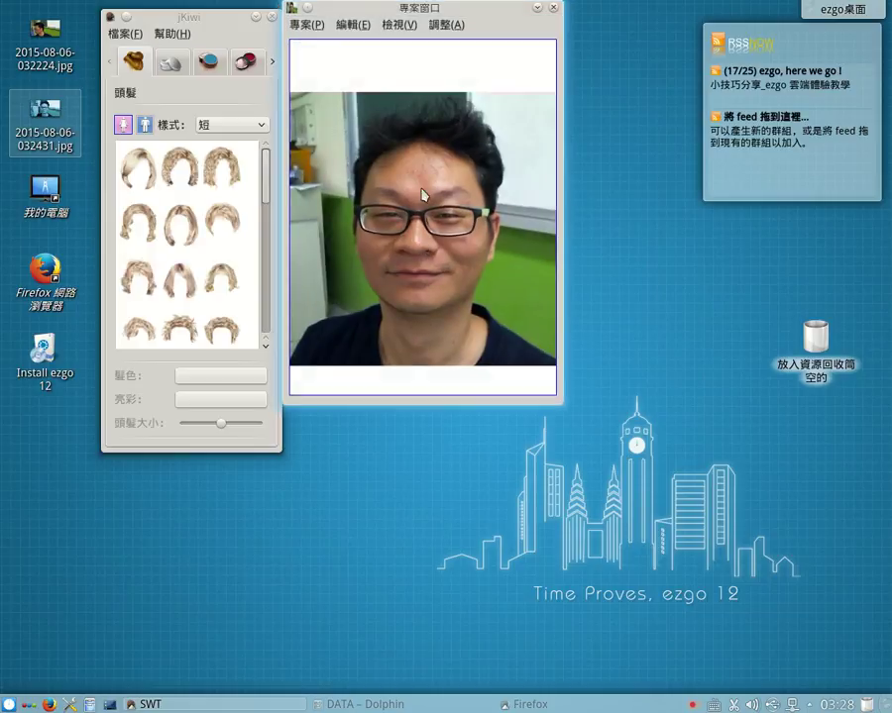
drag(334, 9, 447, 9)
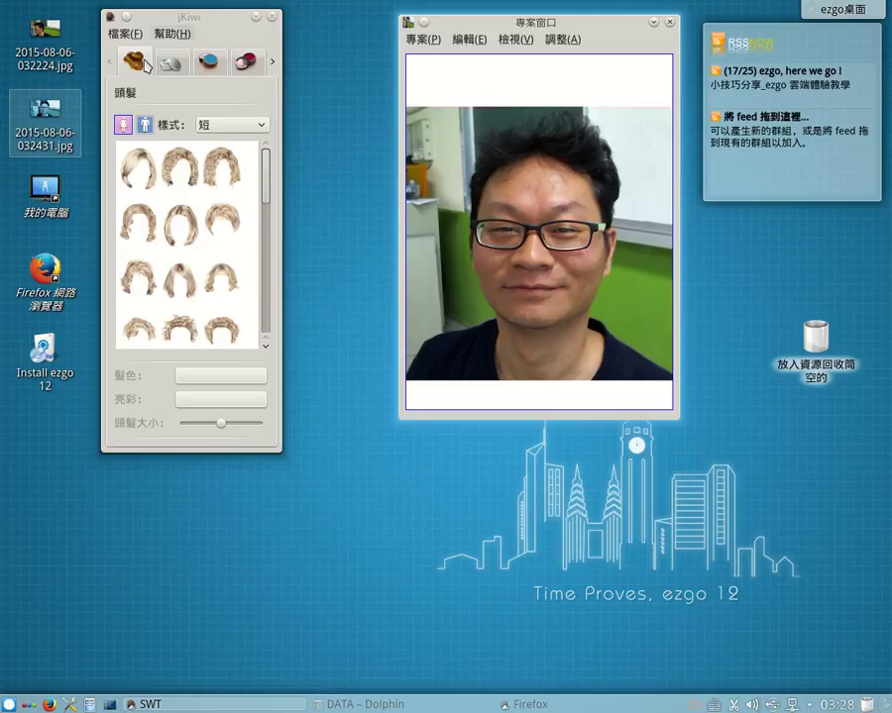
click(123, 125)
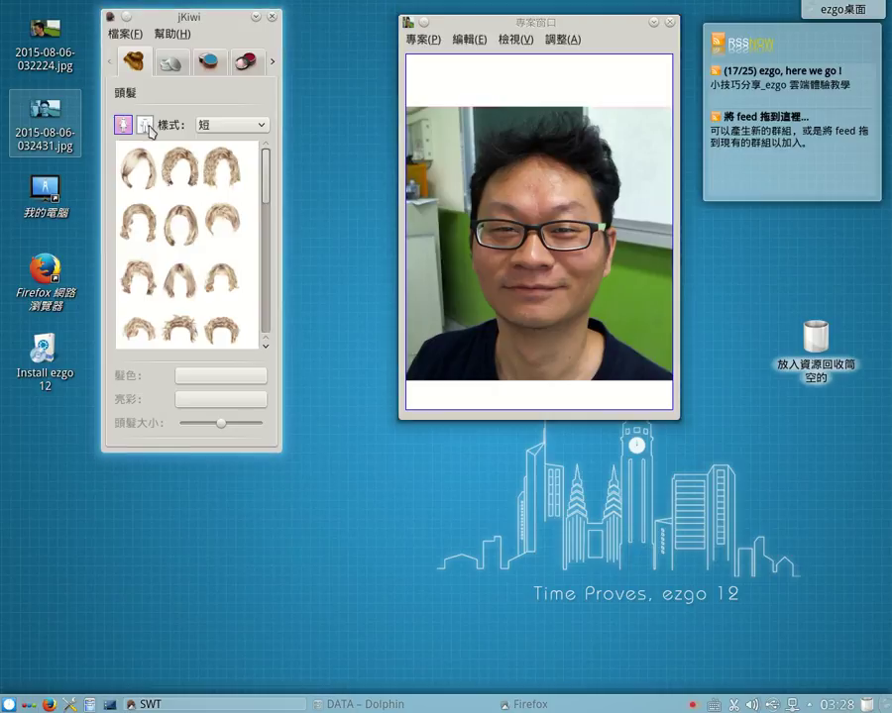
click(144, 128)
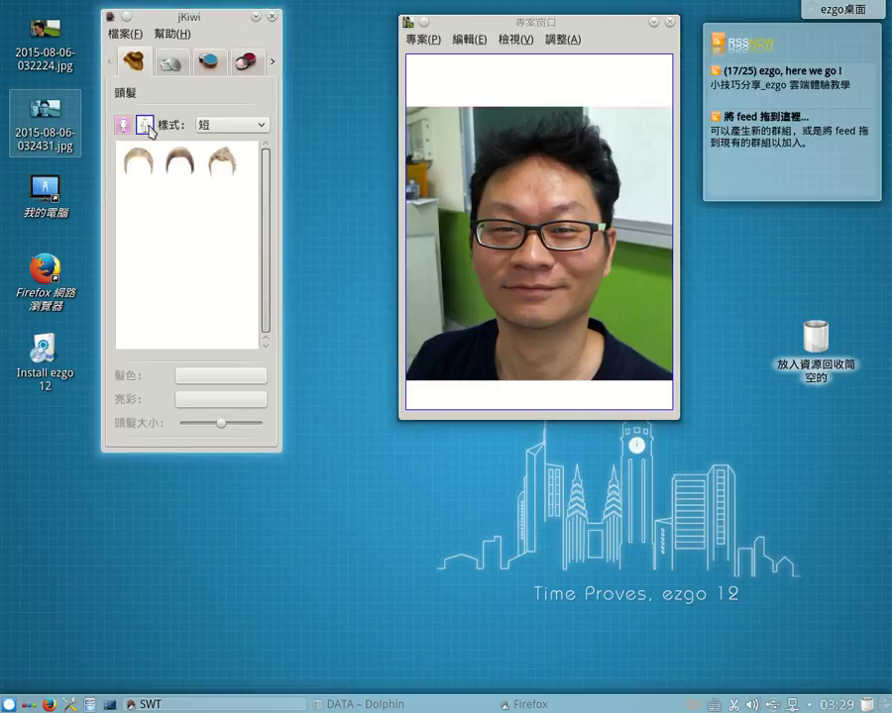
click(265, 127)
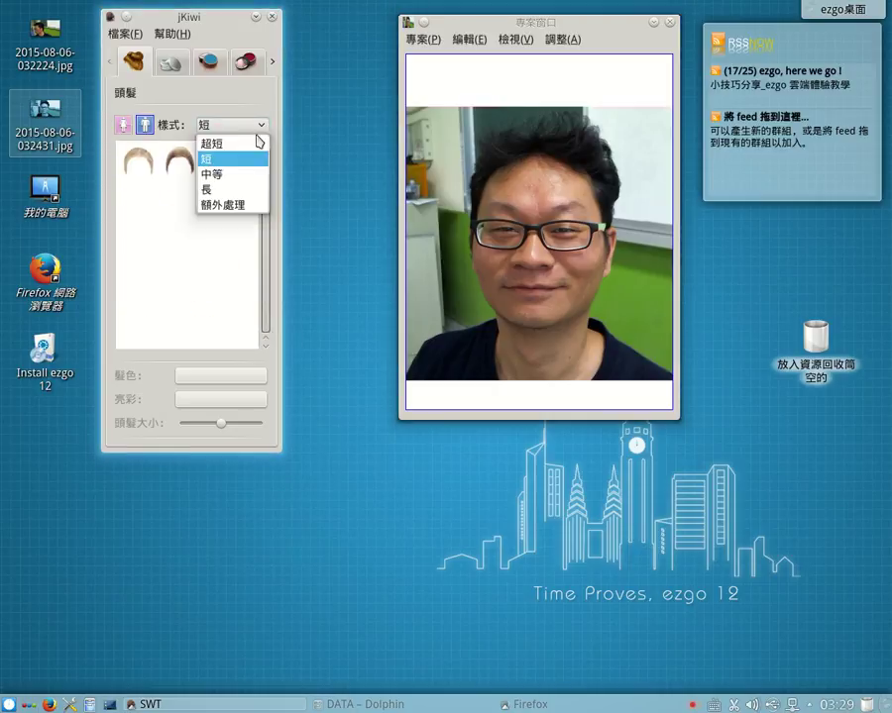
click(227, 189)
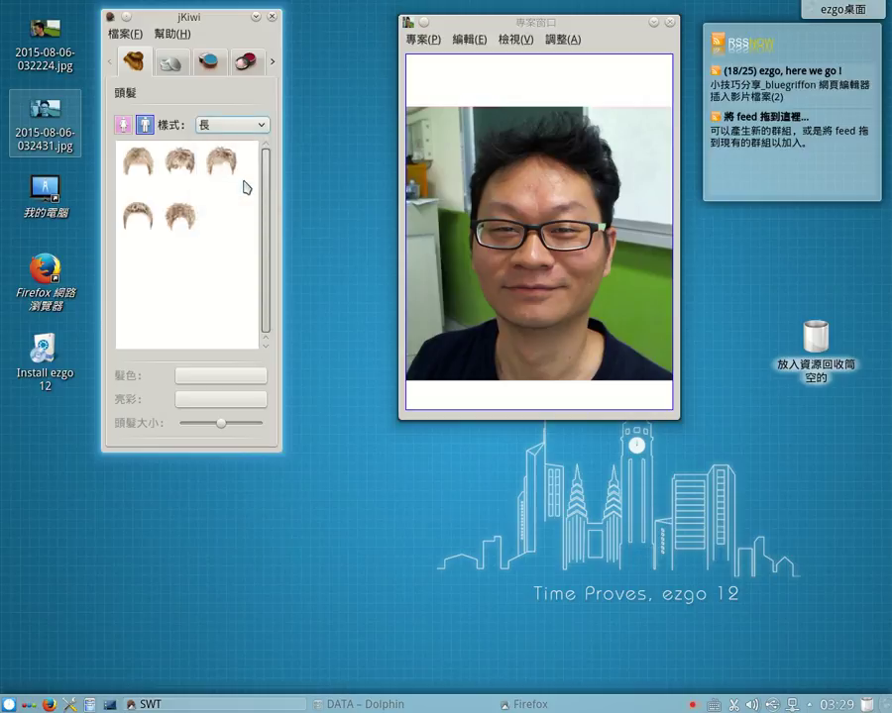
Try long blonde, curly, straight and pink shaggy women's wigs, adjusting their placement.
click(120, 124)
drag(265, 203, 265, 239)
click(187, 260)
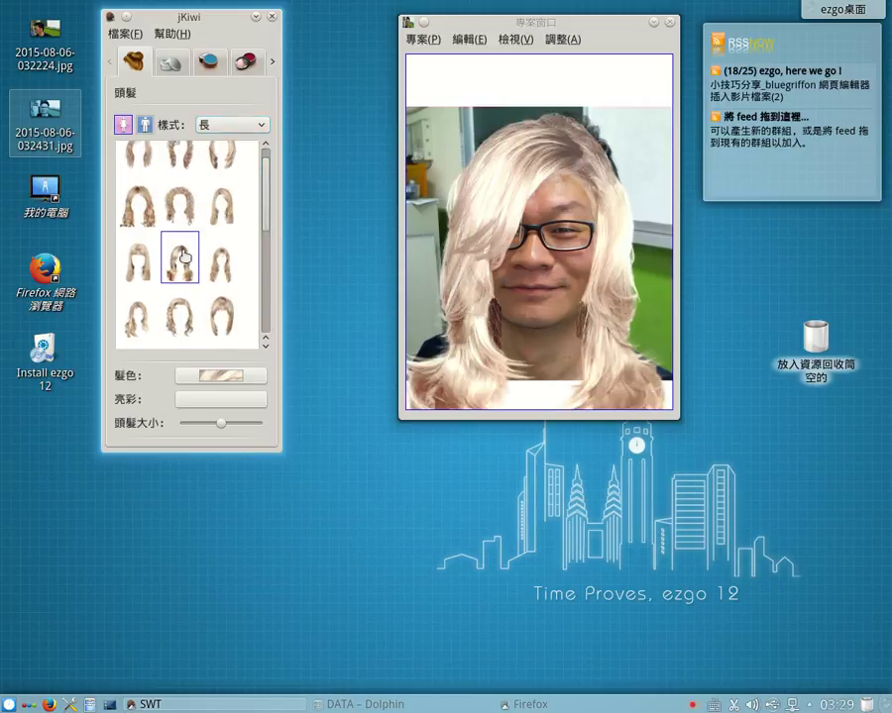
mouse_move(514, 179)
mouse_down()
mouse_move(525, 158)
mouse_move(516, 166)
mouse_up()
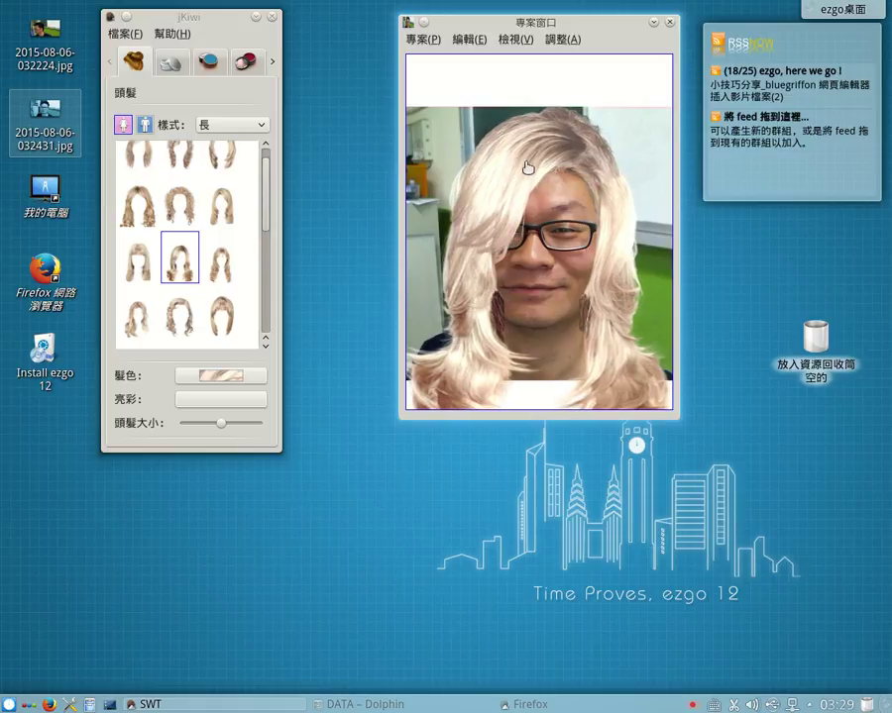
click(186, 210)
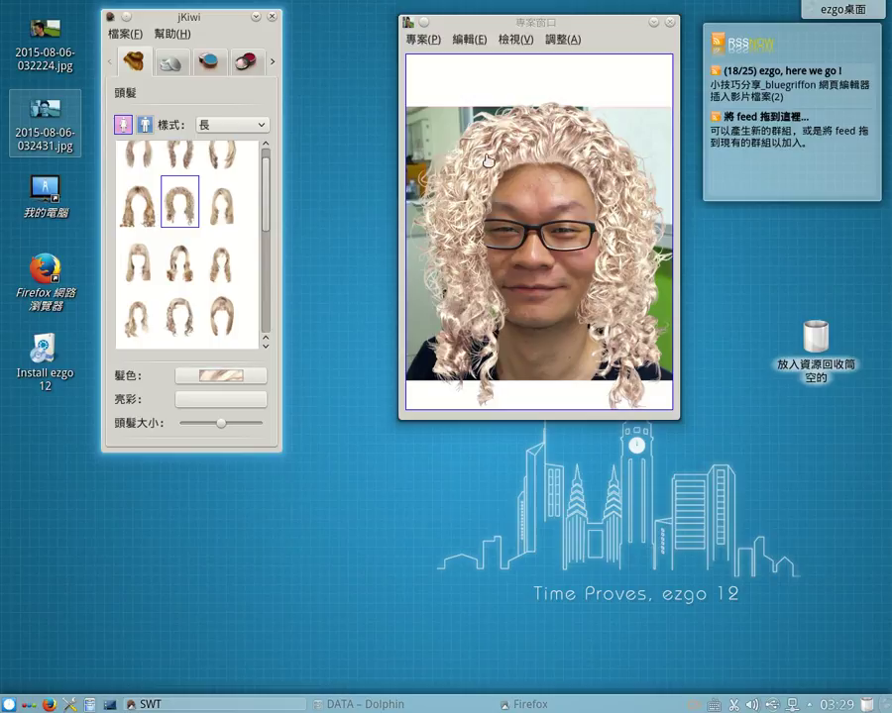
click(221, 201)
drag(568, 195, 569, 158)
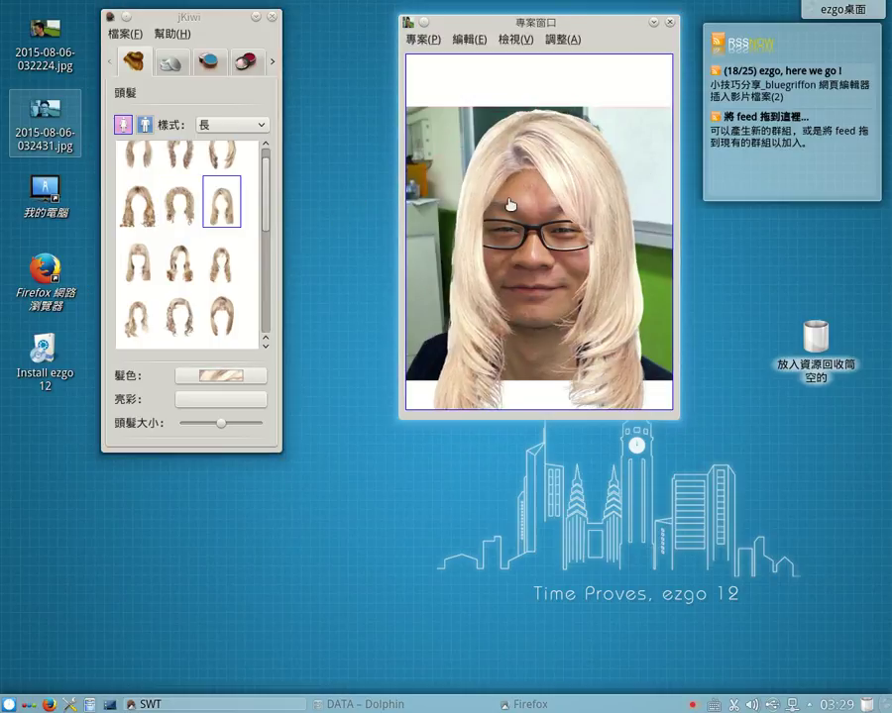
scroll(140, 165, up, 1)
click(138, 170)
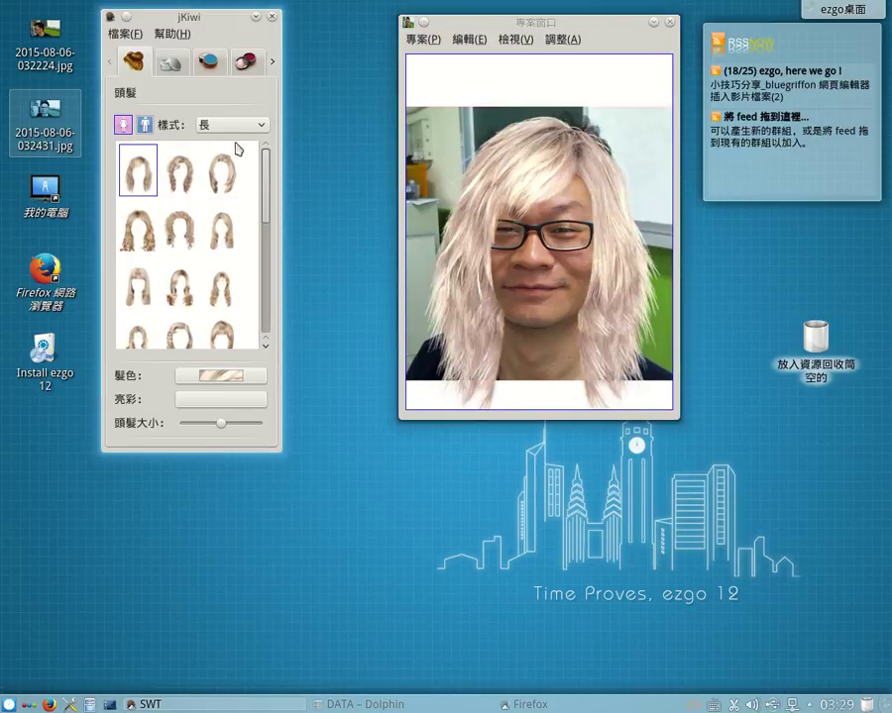
drag(623, 203, 621, 195)
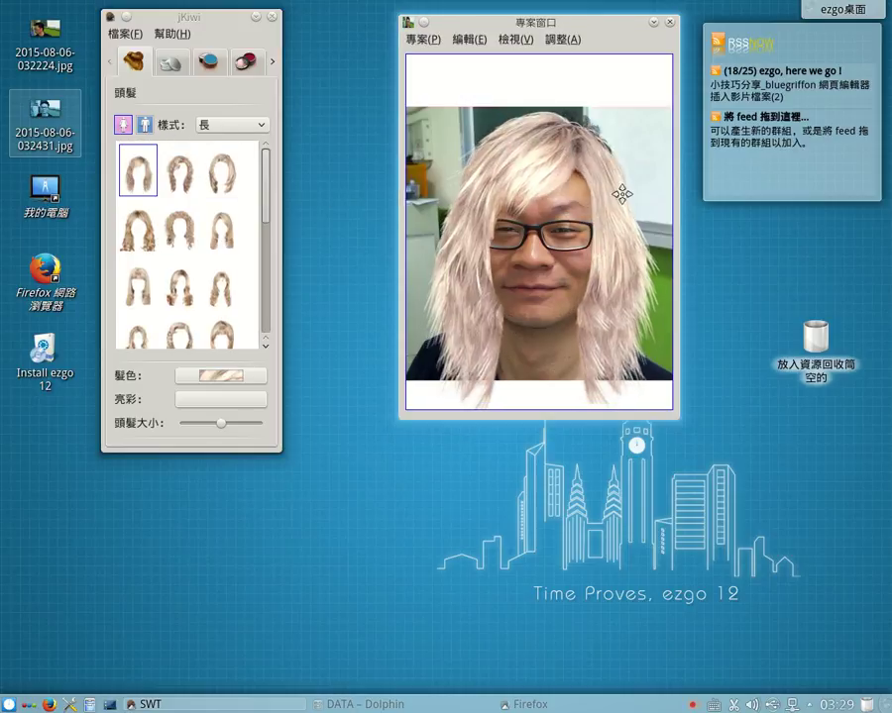
Switch to men's styles and put a short spiky wig on the photo.
click(145, 124)
click(180, 162)
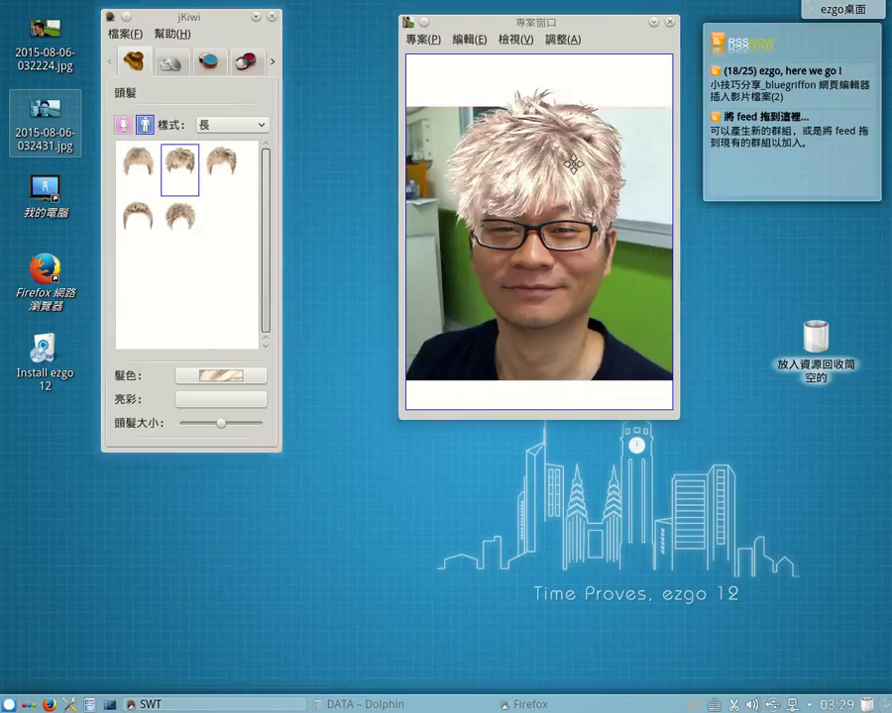
click(221, 169)
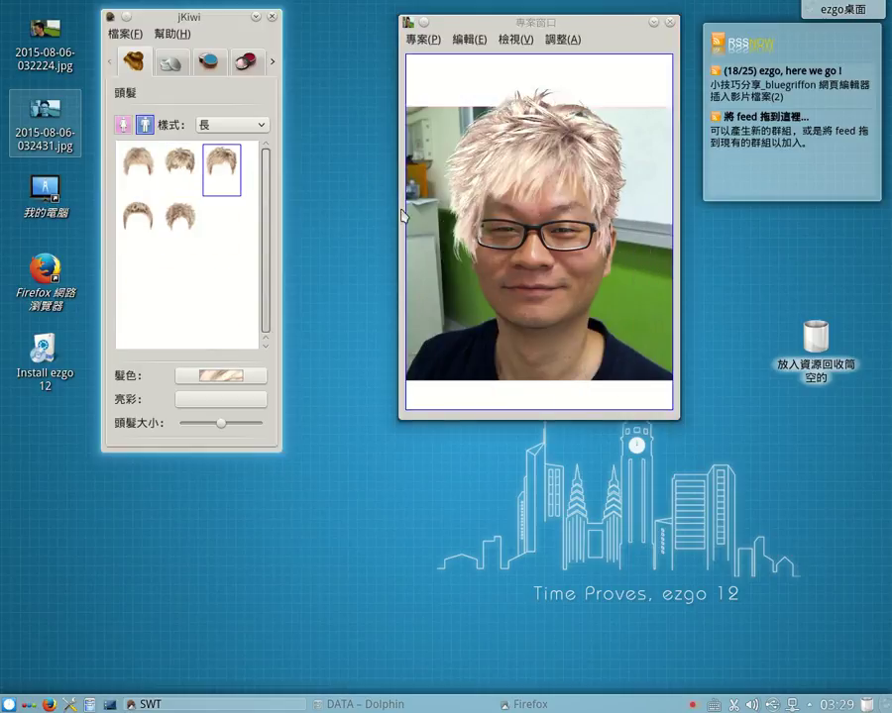
click(563, 171)
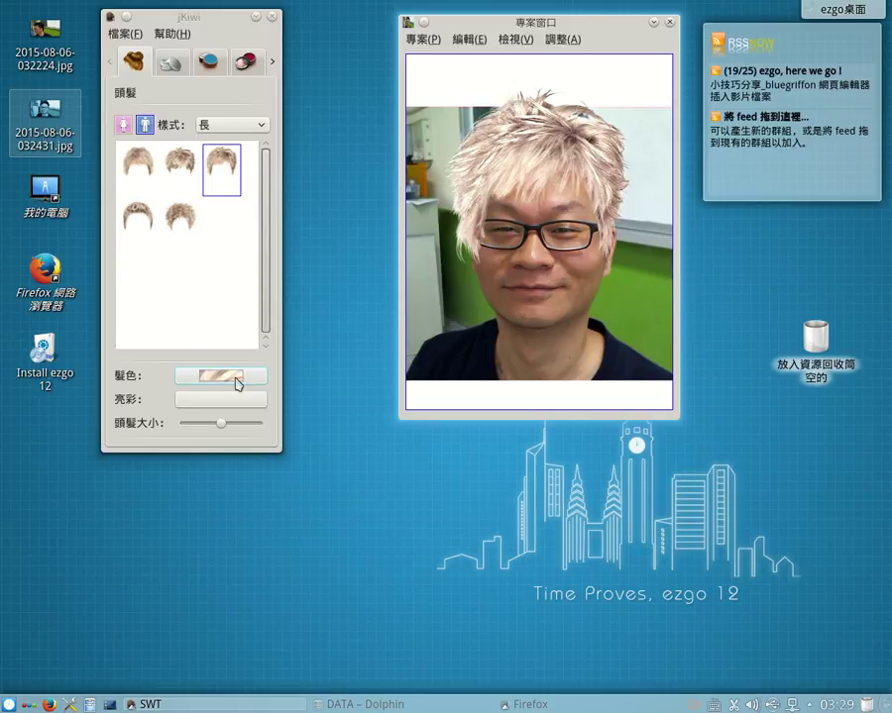
Colour the wig 淺金 light gold blonde with copper-brown highlights.
click(240, 383)
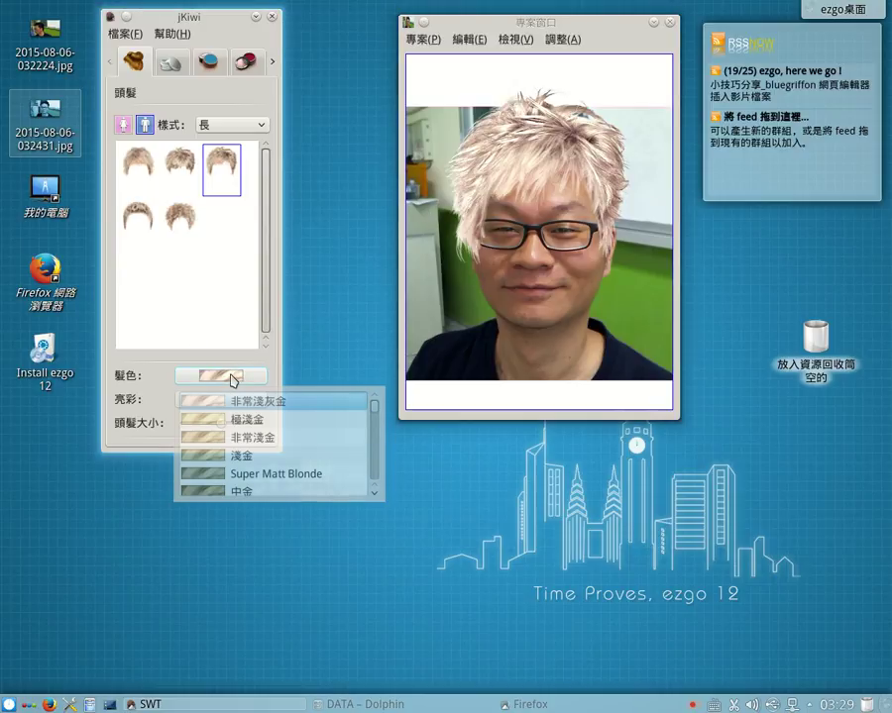
click(240, 456)
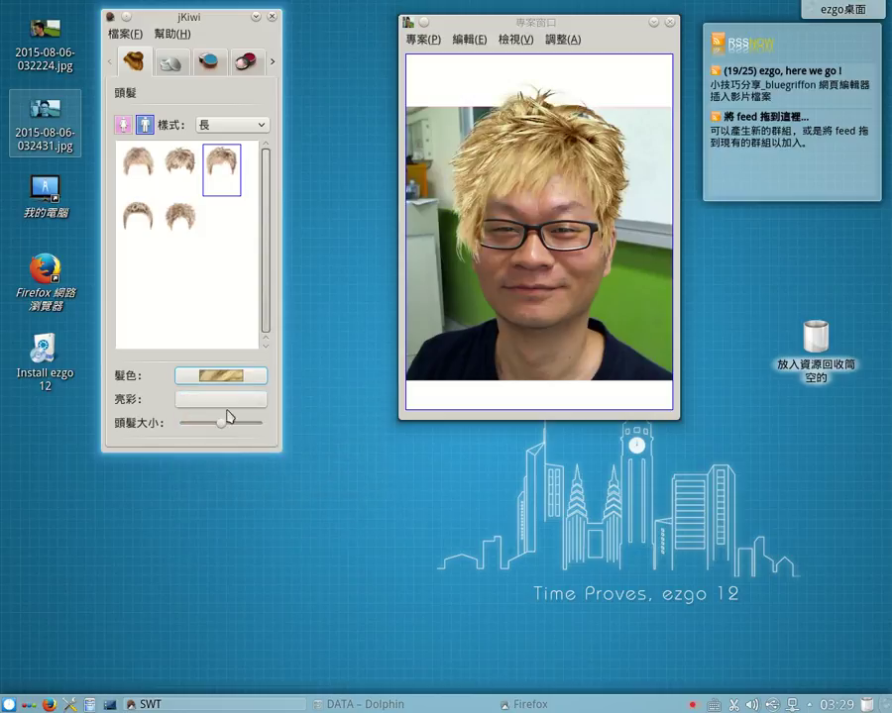
click(224, 408)
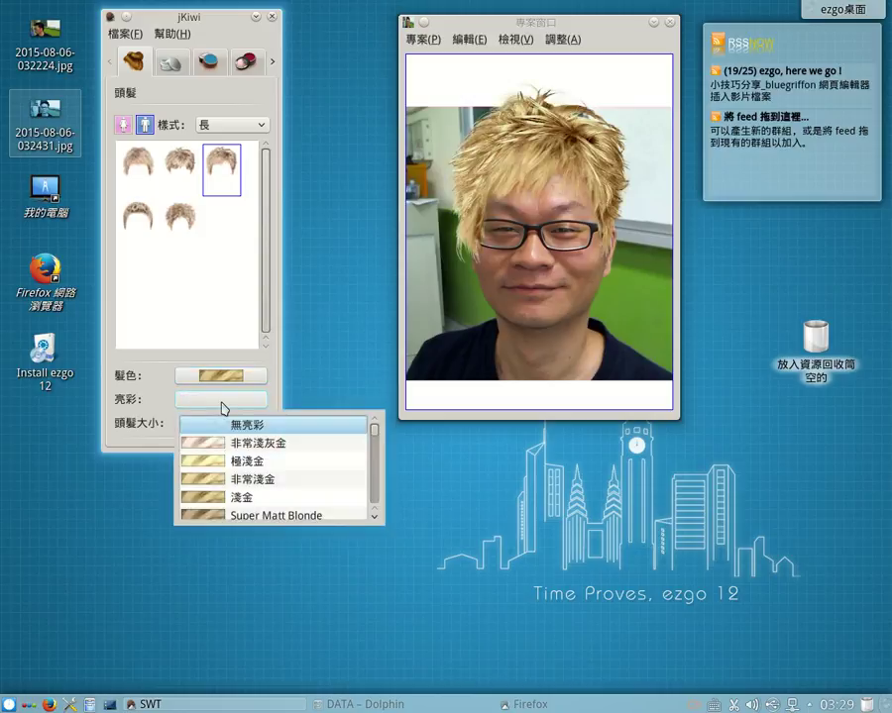
drag(377, 435, 369, 476)
click(247, 440)
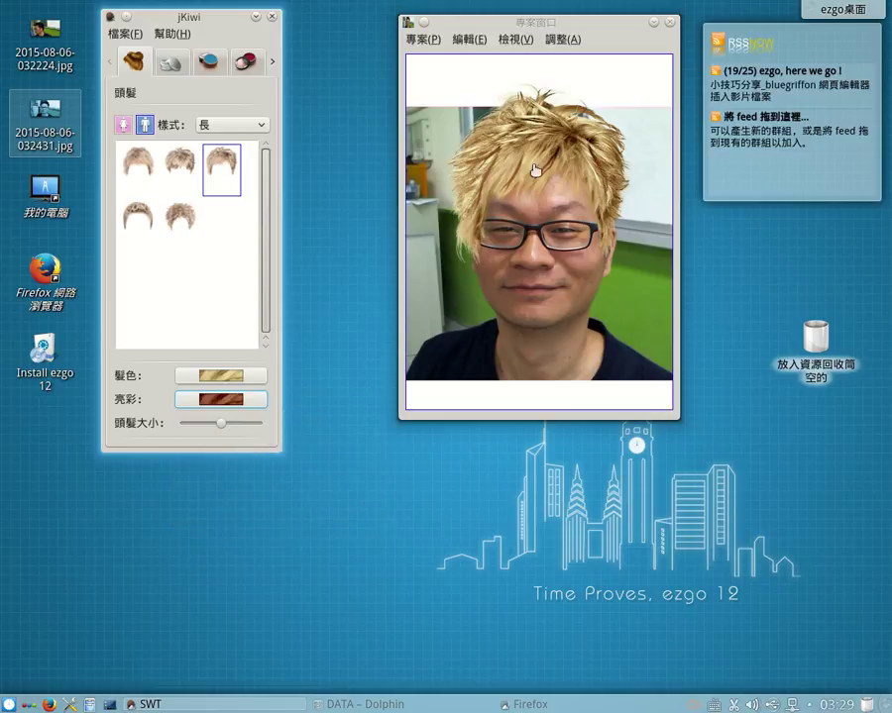
Enlarge the wig slightly with the 頭髮大小 slider.
drag(224, 421, 245, 423)
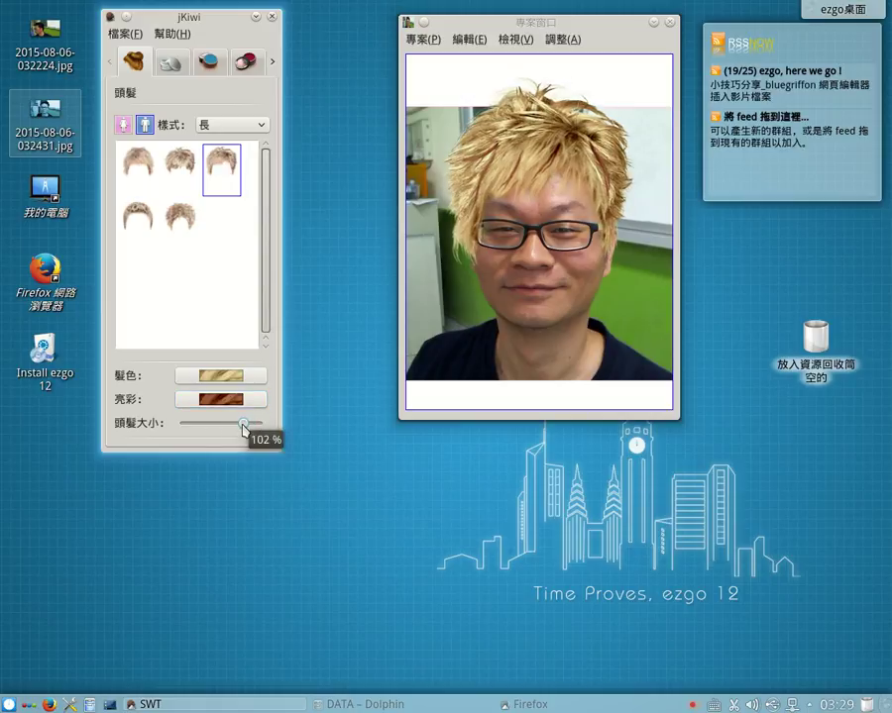
click(512, 151)
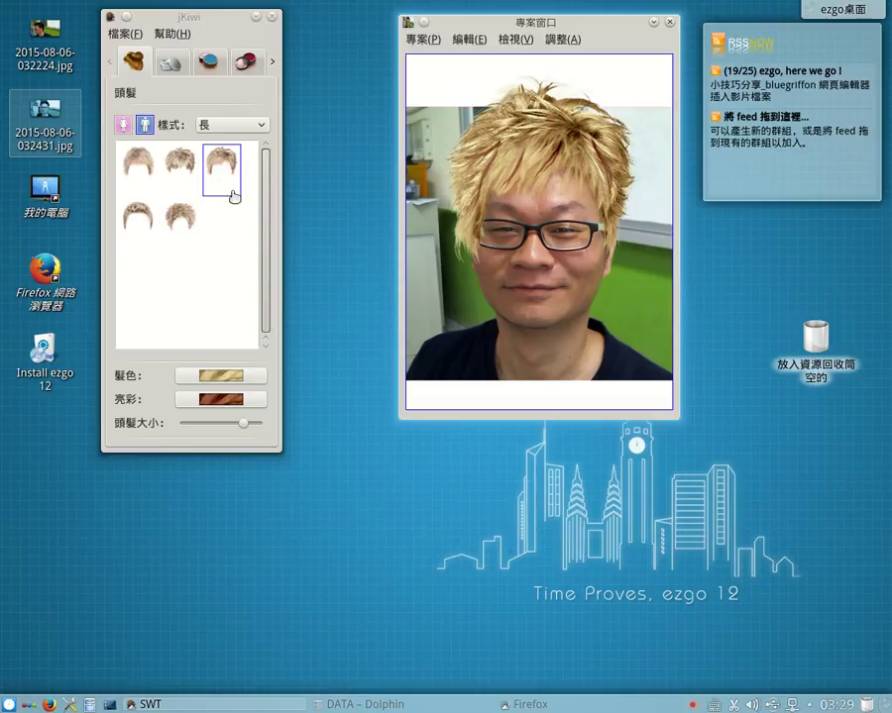
click(170, 63)
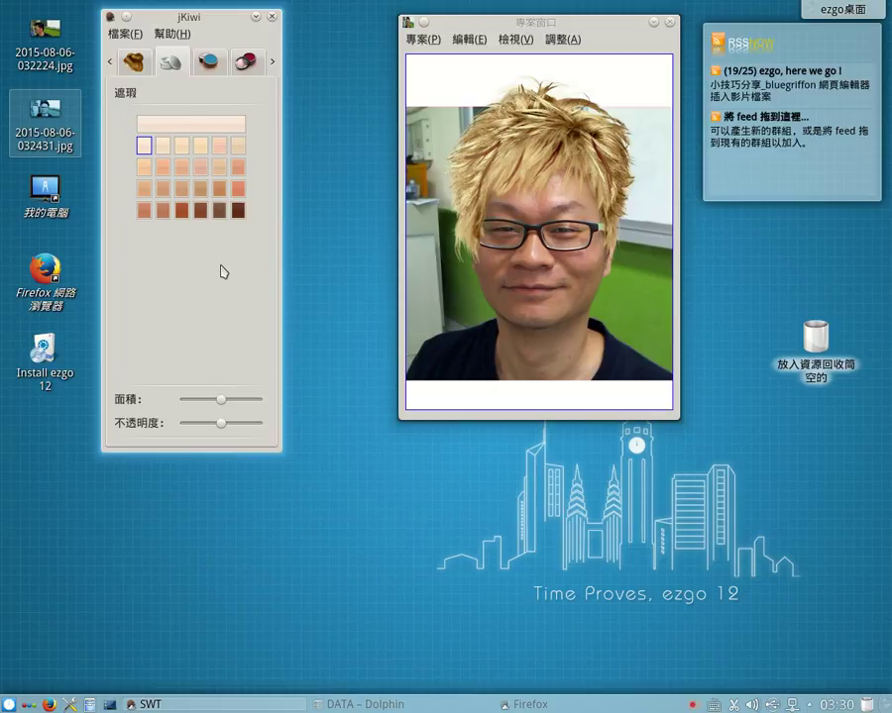
Apply a light skin-tone concealer under both eyes and across the cheeks.
click(202, 169)
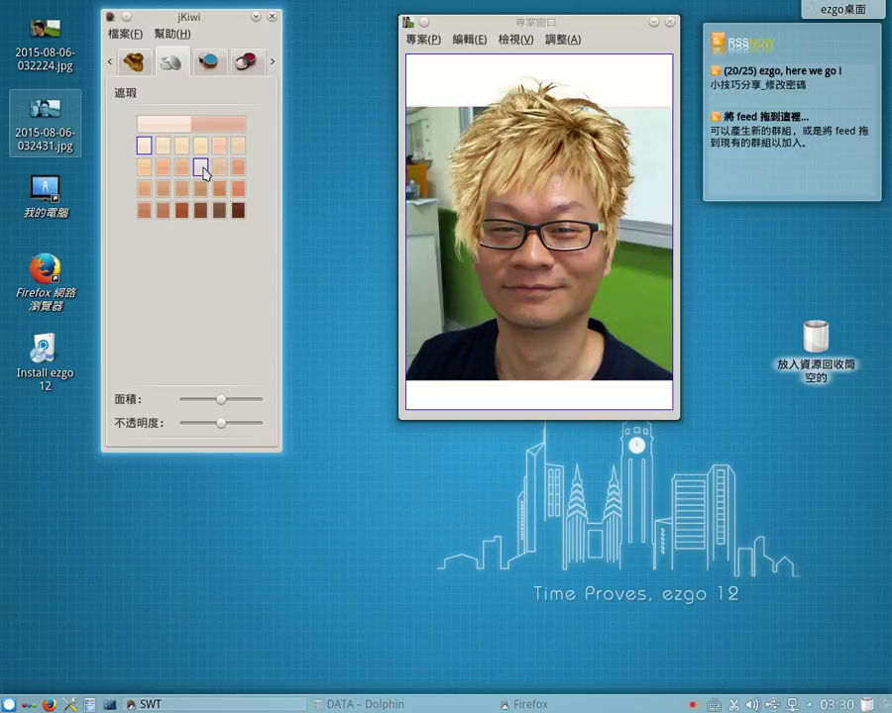
click(526, 194)
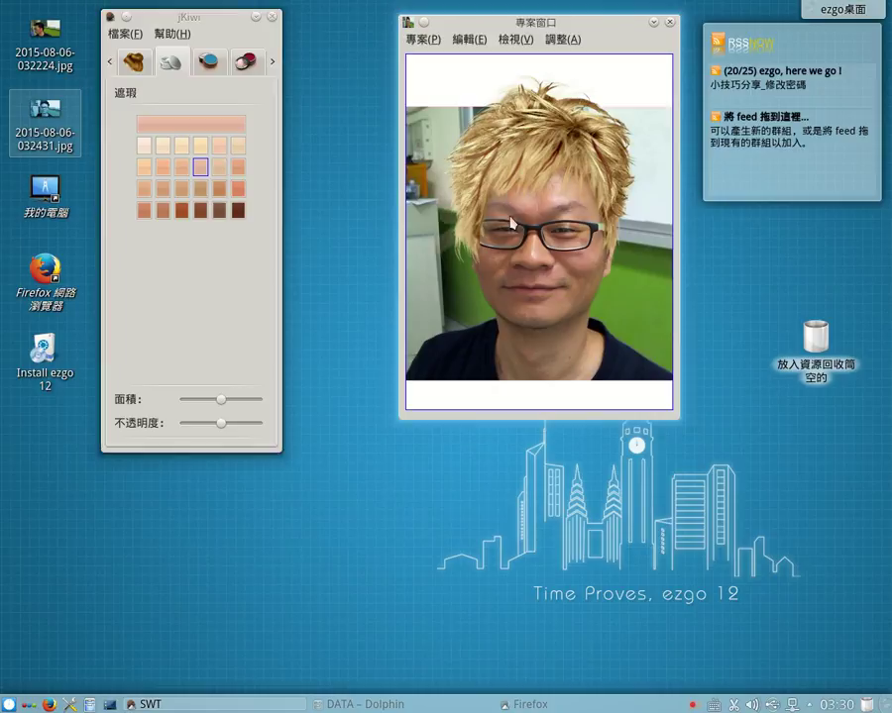
mouse_move(563, 235)
mouse_down()
mouse_move(479, 238)
mouse_move(465, 255)
mouse_move(577, 238)
mouse_up()
drag(483, 262, 592, 256)
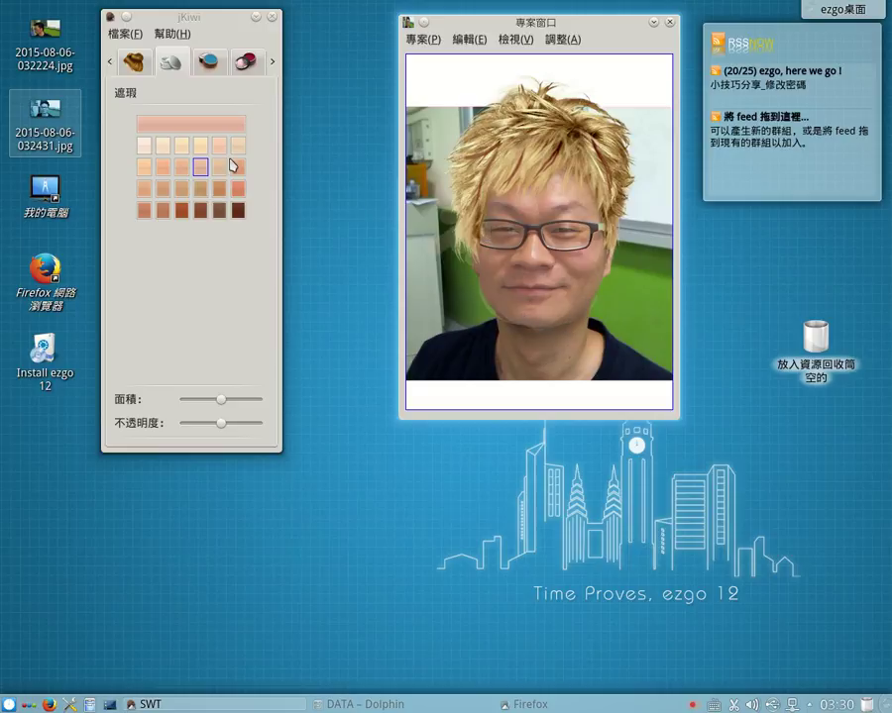
Trace both eye outlines and apply teal eyeshadow.
click(211, 65)
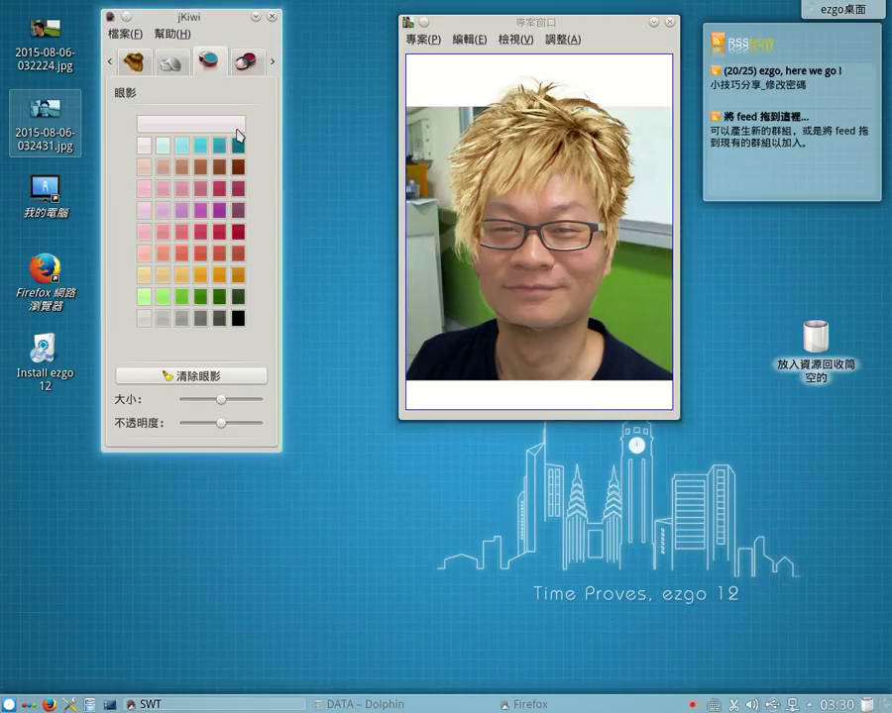
click(219, 145)
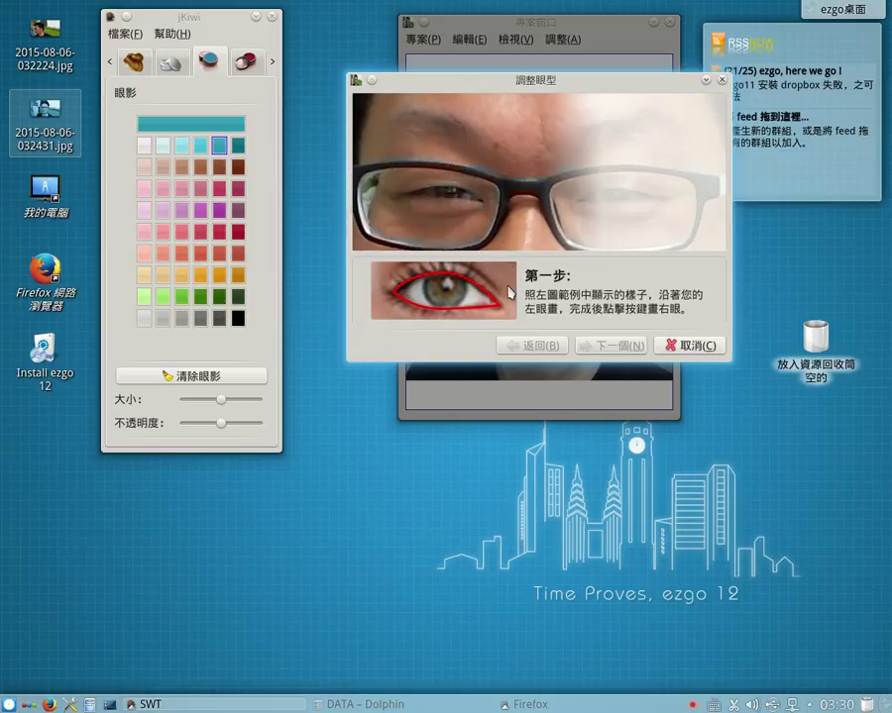
mouse_move(485, 205)
mouse_down()
mouse_move(474, 194)
mouse_move(393, 195)
mouse_move(486, 205)
mouse_up()
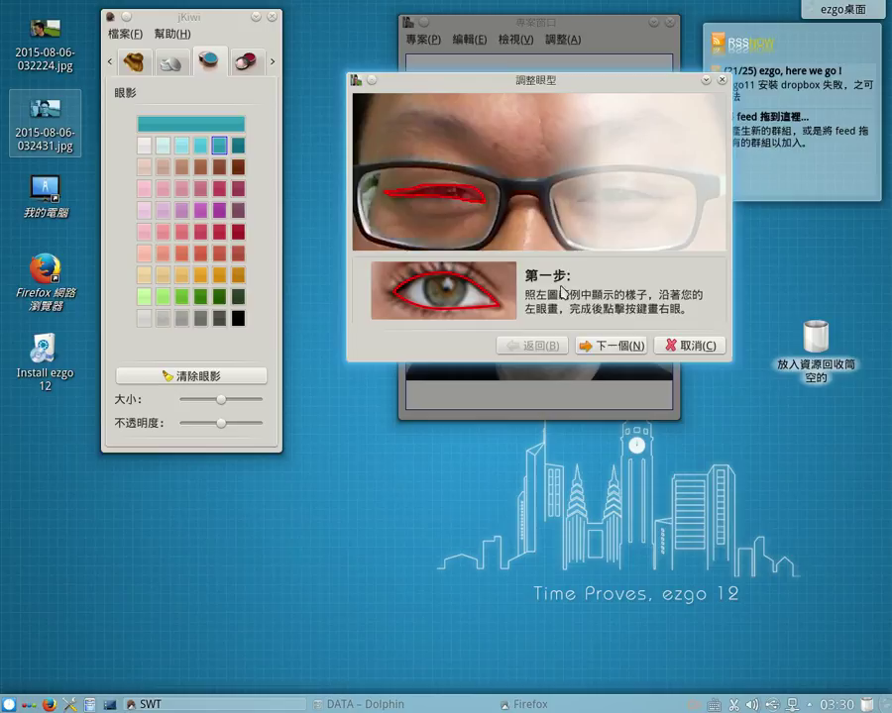
click(607, 347)
mouse_move(579, 206)
mouse_down()
mouse_move(626, 193)
mouse_move(669, 200)
mouse_move(577, 201)
mouse_up()
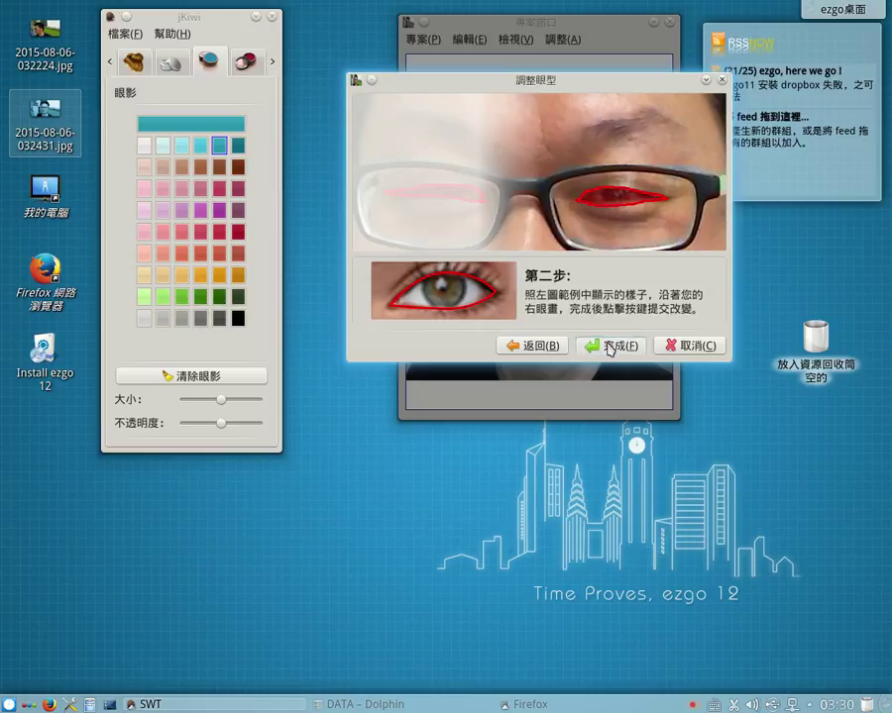
click(610, 347)
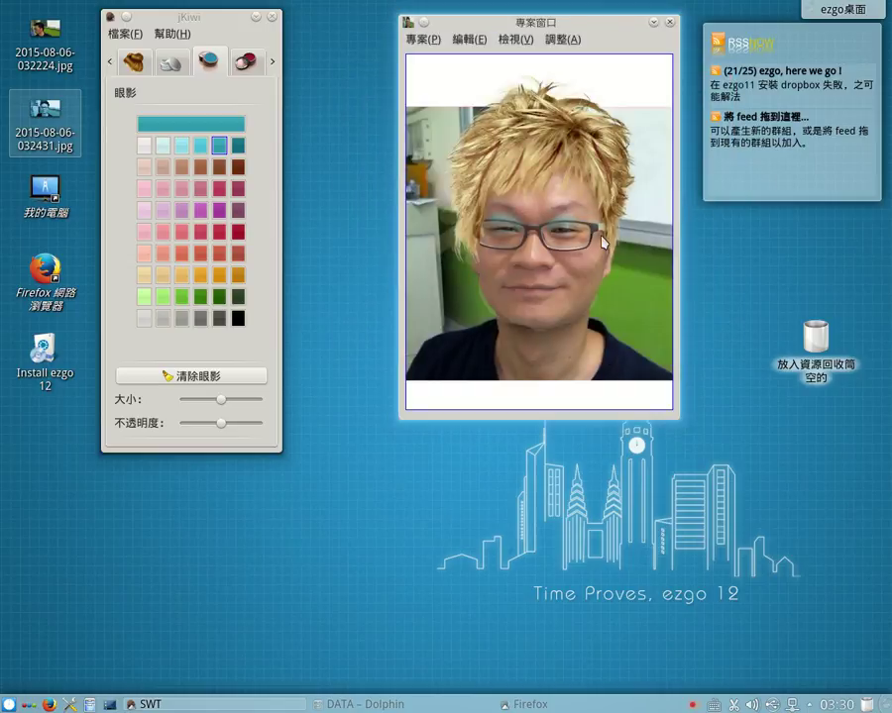
Try purple and red eyeshadow, then settle on black.
click(219, 209)
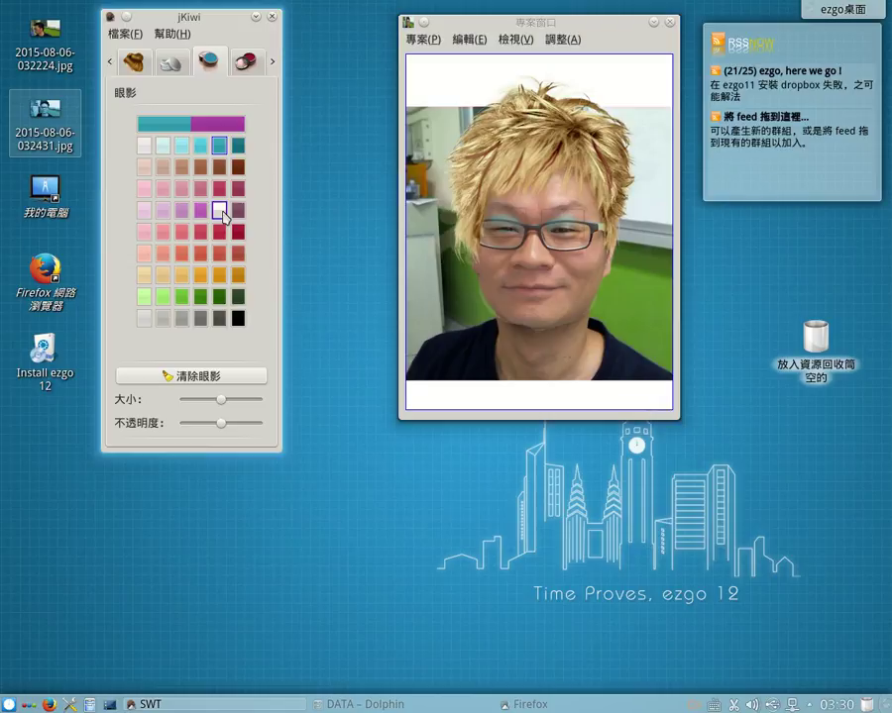
click(220, 253)
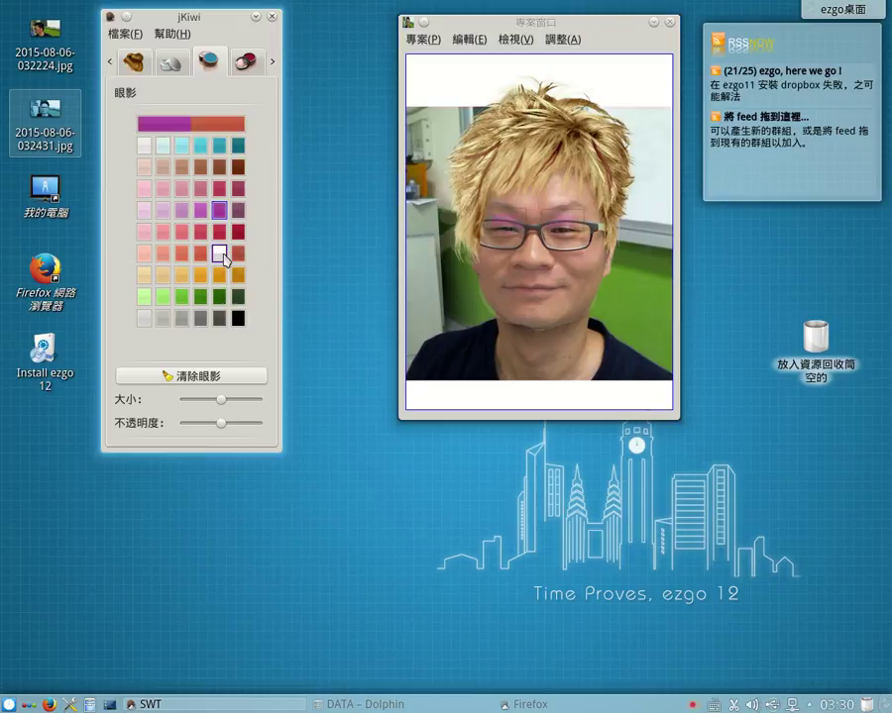
click(238, 317)
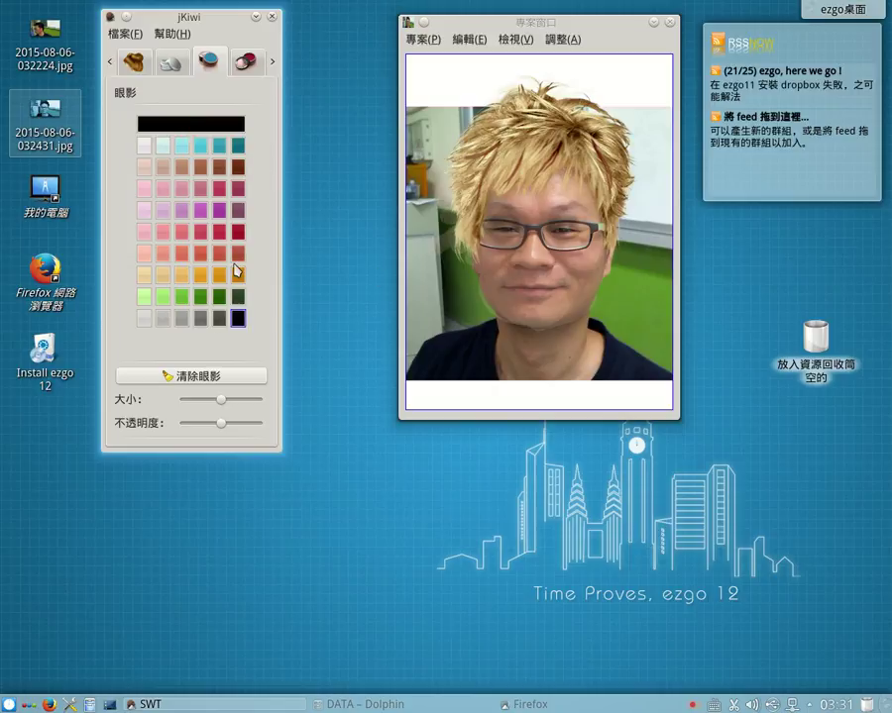
click(247, 61)
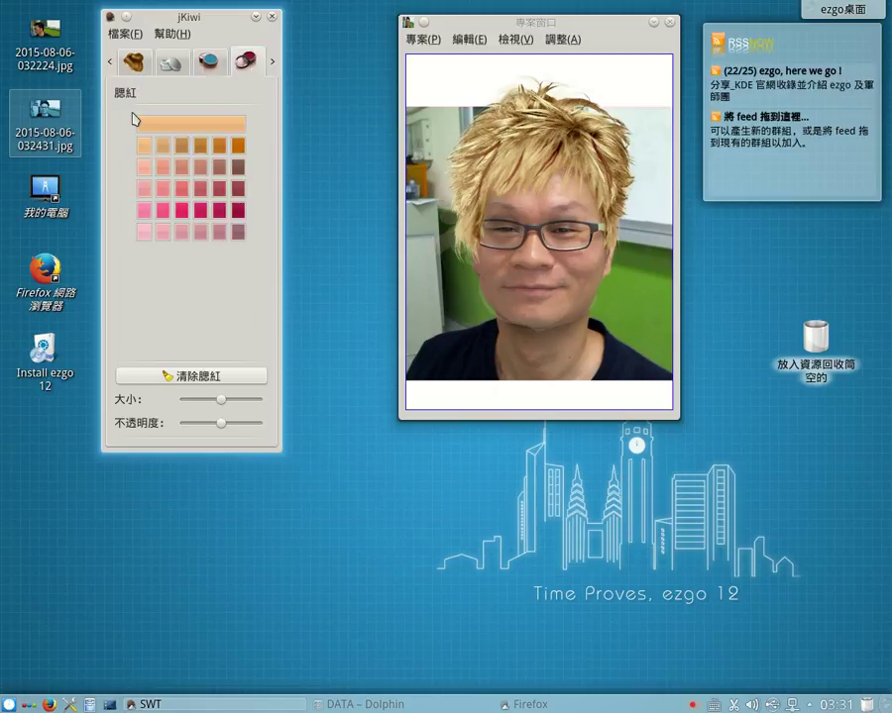
Apply dark pink blush to both cheeks with a slightly smaller blush size.
click(183, 190)
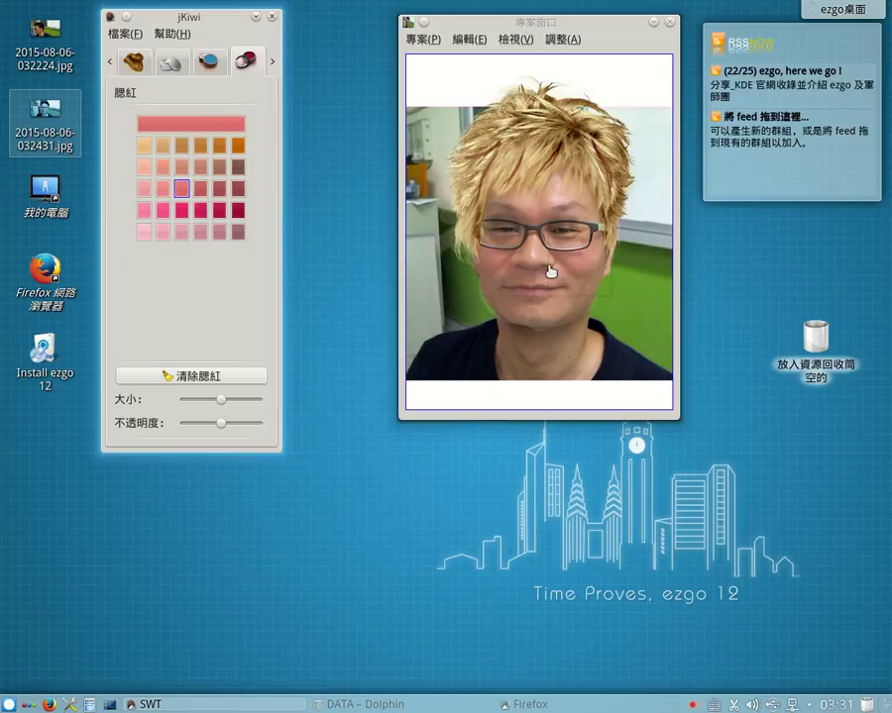
mouse_move(225, 403)
mouse_down()
mouse_move(240, 400)
mouse_move(217, 403)
mouse_up()
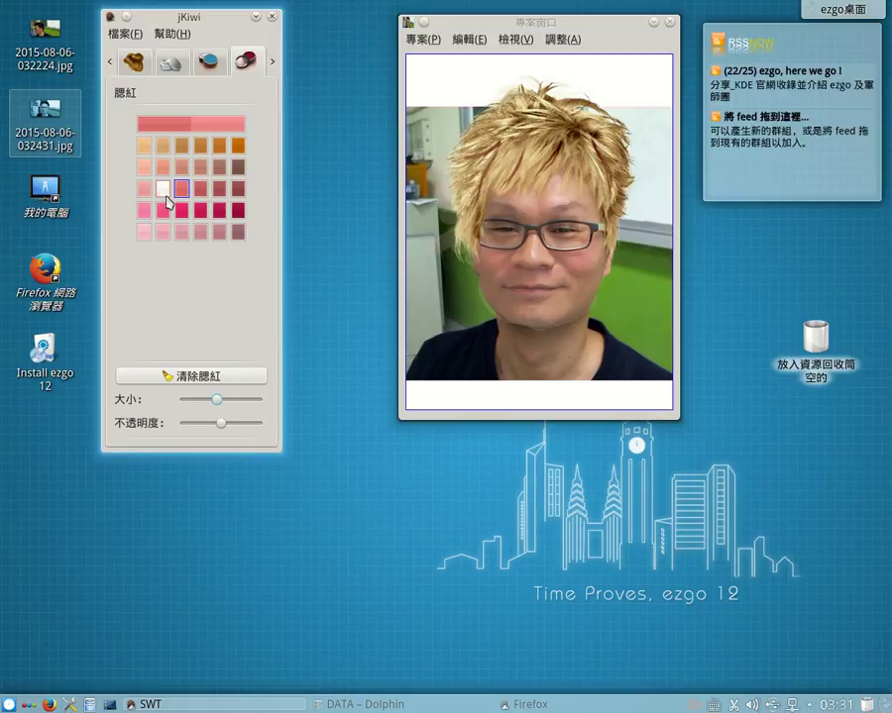
click(227, 213)
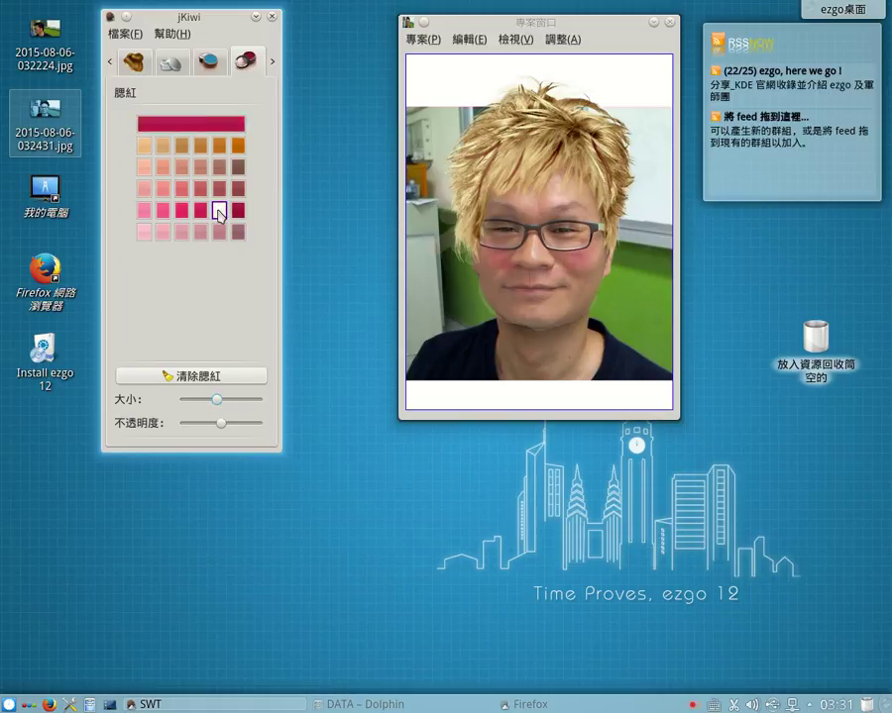
click(271, 64)
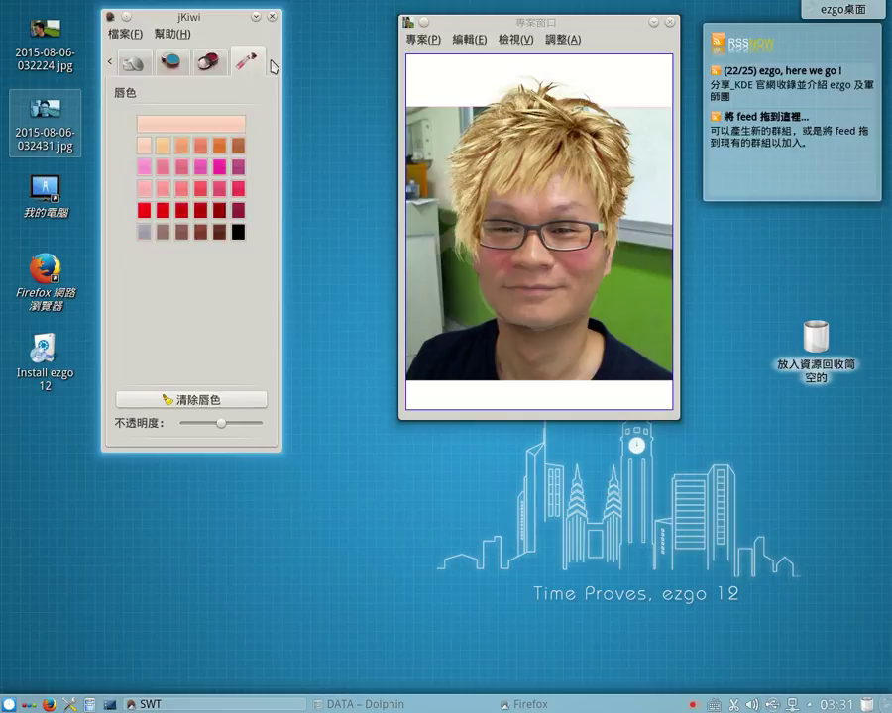
click(272, 66)
click(272, 66)
click(136, 64)
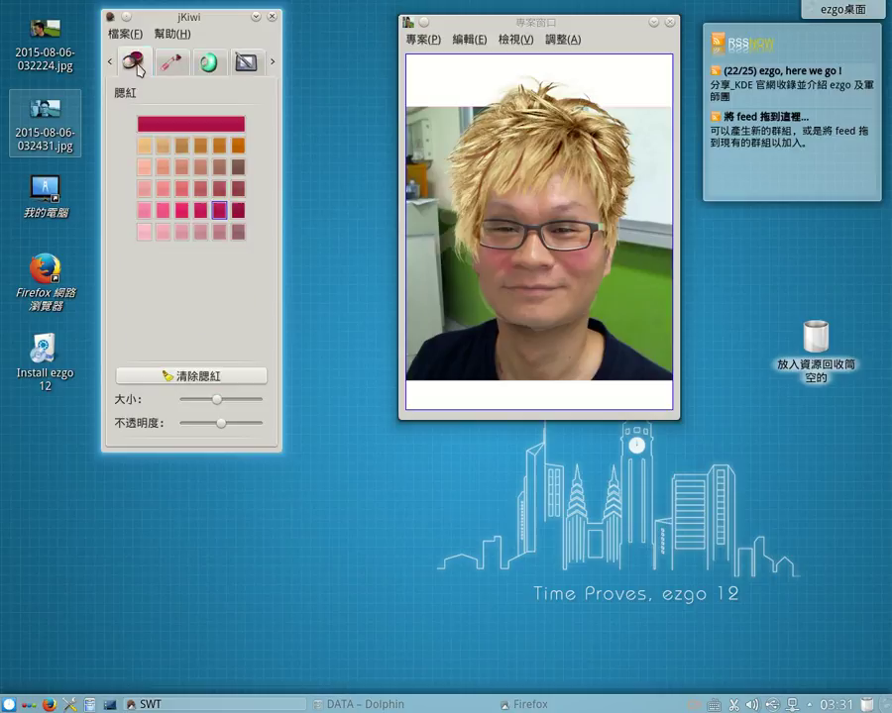
click(170, 63)
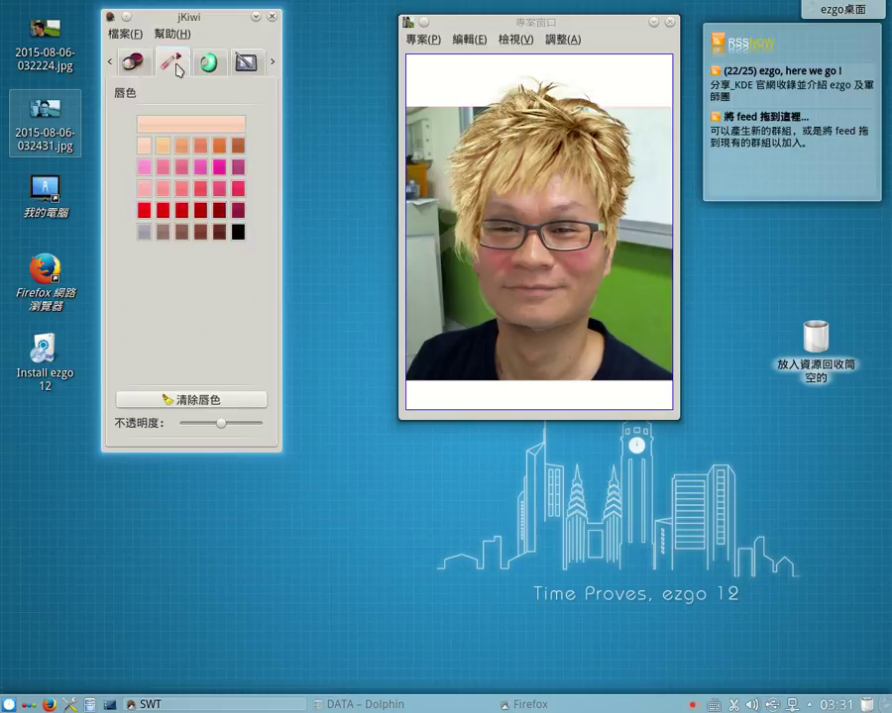
Trace the lips and colour them red, briefly trying purple first.
click(167, 209)
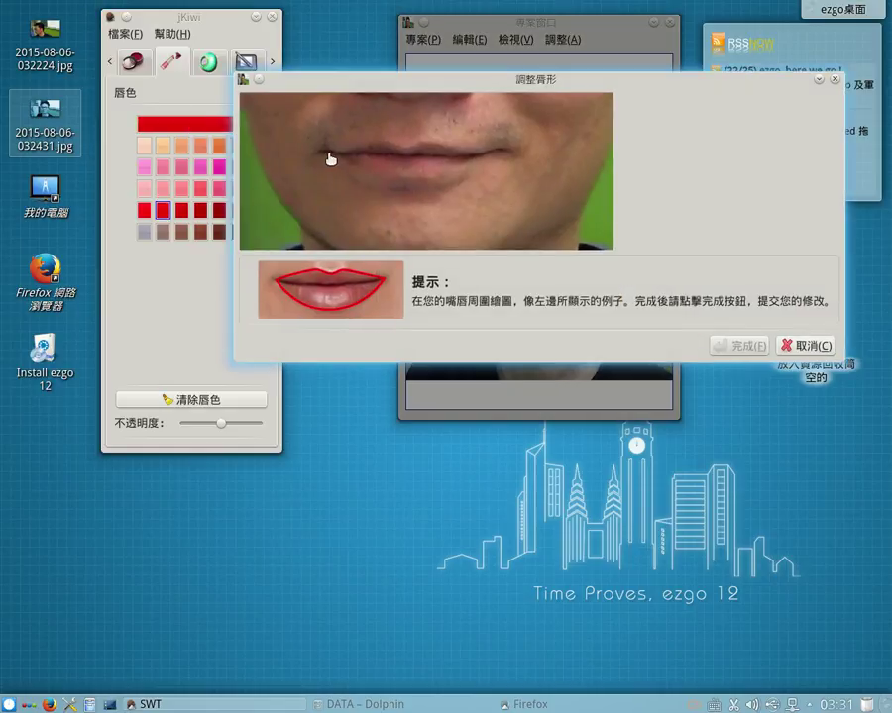
mouse_move(328, 153)
mouse_down()
mouse_move(432, 146)
mouse_move(495, 154)
mouse_move(446, 211)
mouse_move(373, 207)
mouse_move(328, 154)
mouse_up()
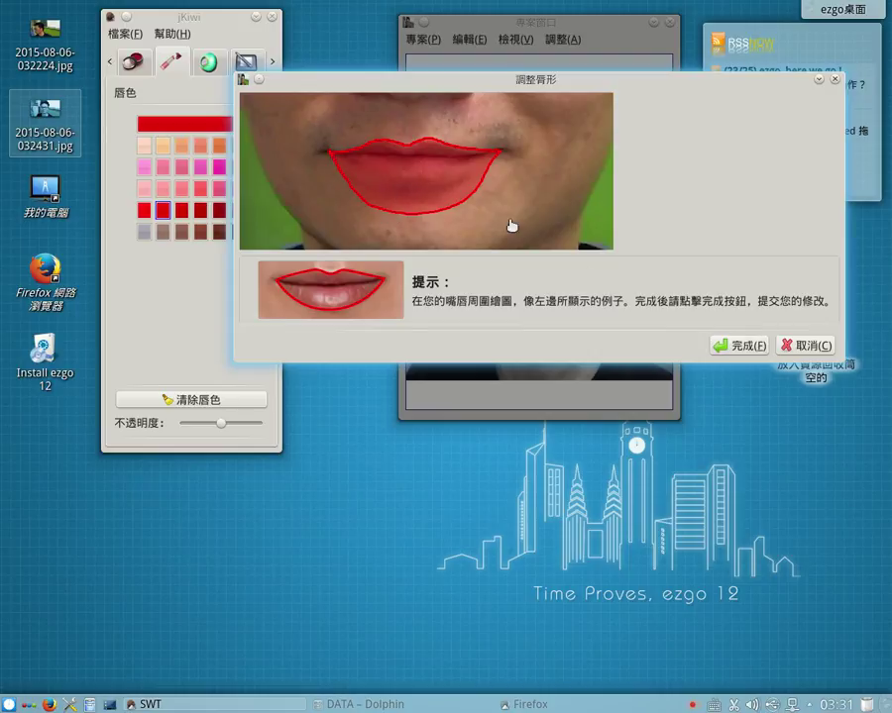
click(753, 347)
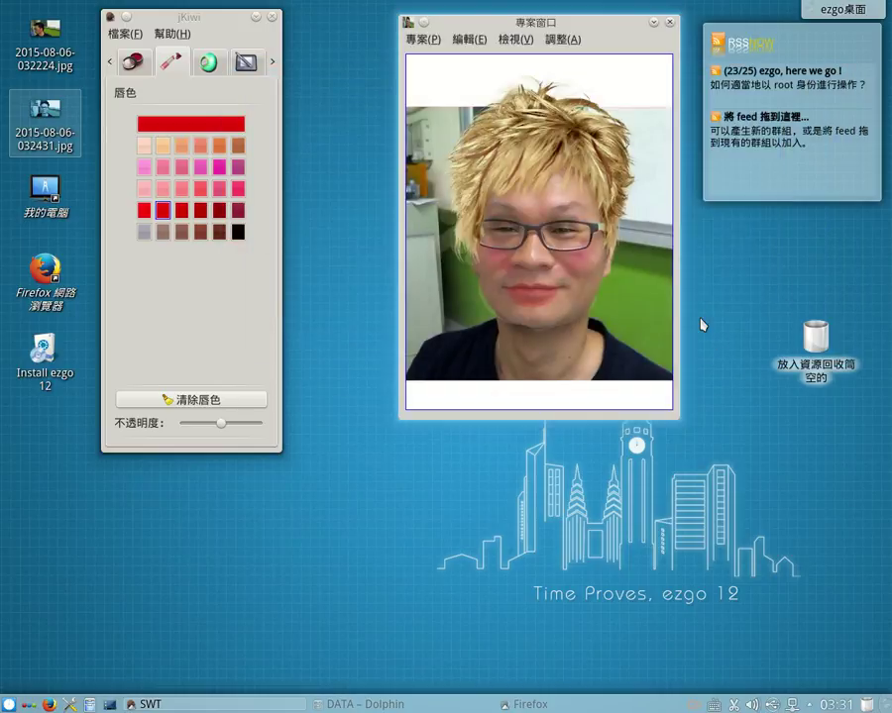
click(238, 209)
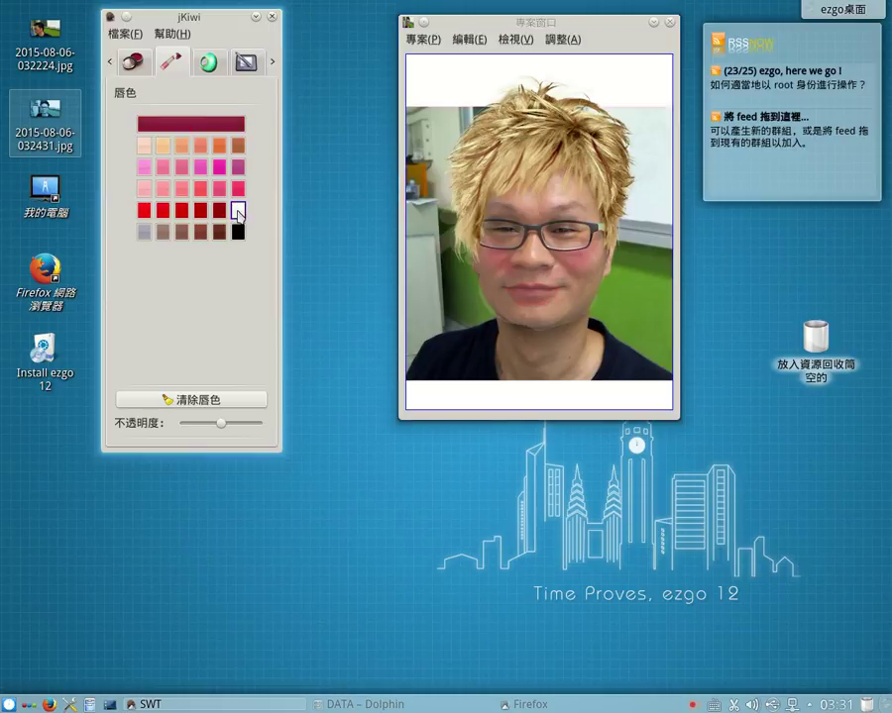
click(144, 209)
click(163, 209)
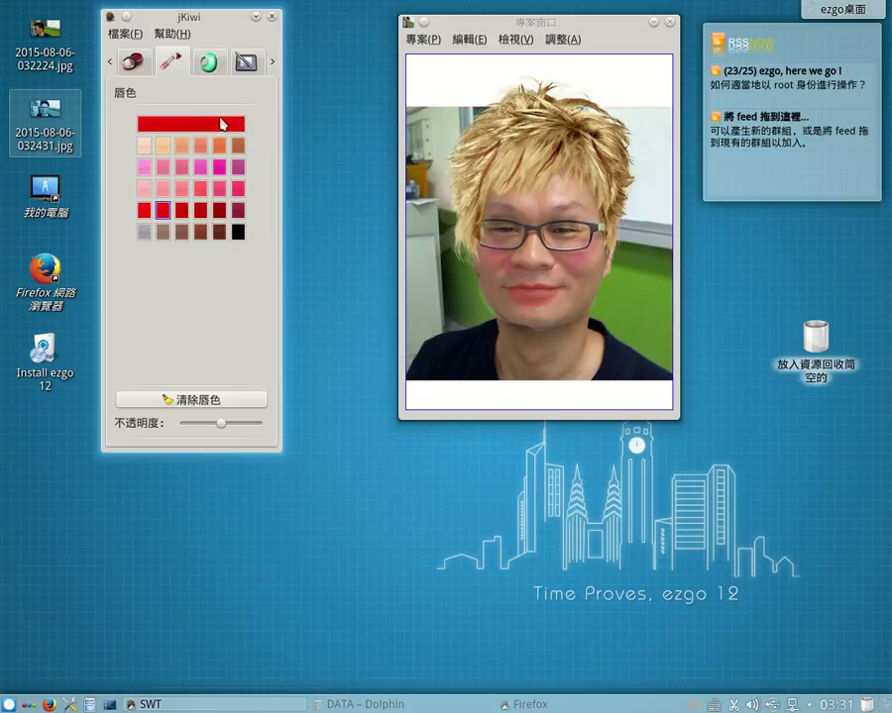
Trace both eyes and give the glasses a light-green lens tint.
click(214, 65)
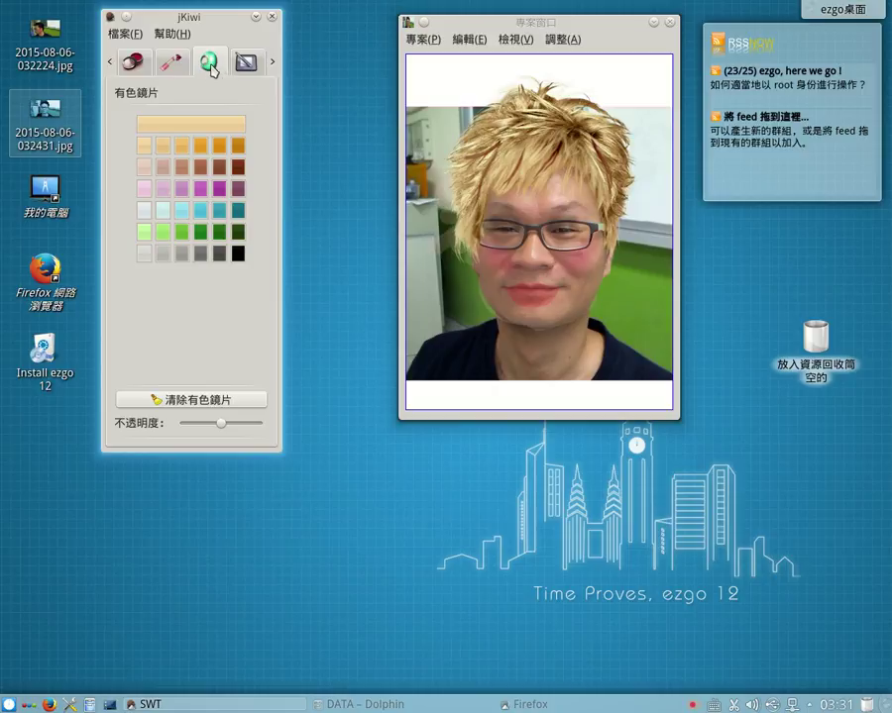
click(164, 236)
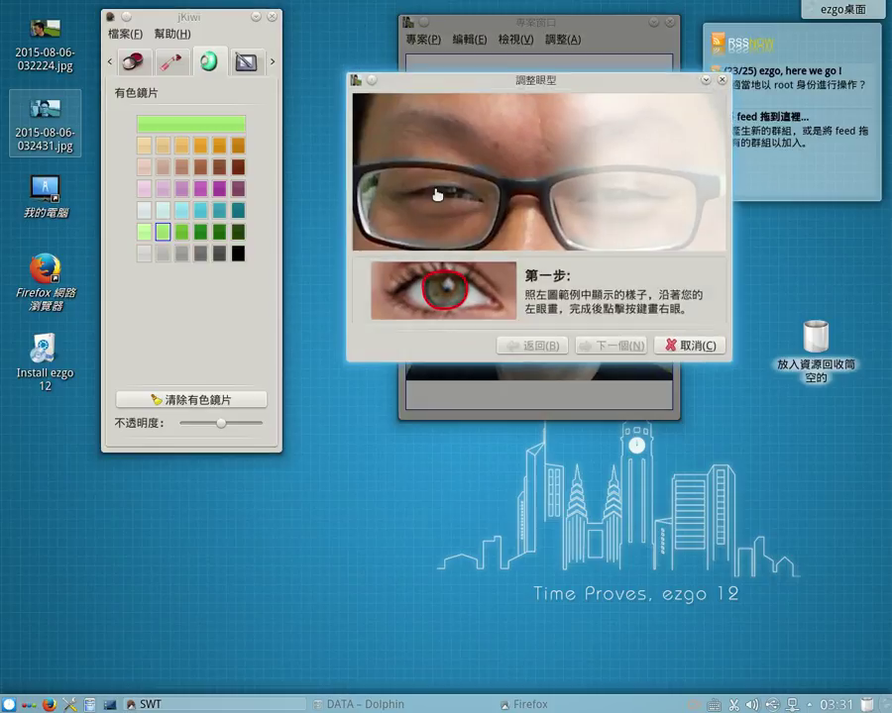
mouse_move(436, 197)
mouse_down()
mouse_move(459, 198)
mouse_move(435, 194)
mouse_up()
click(604, 346)
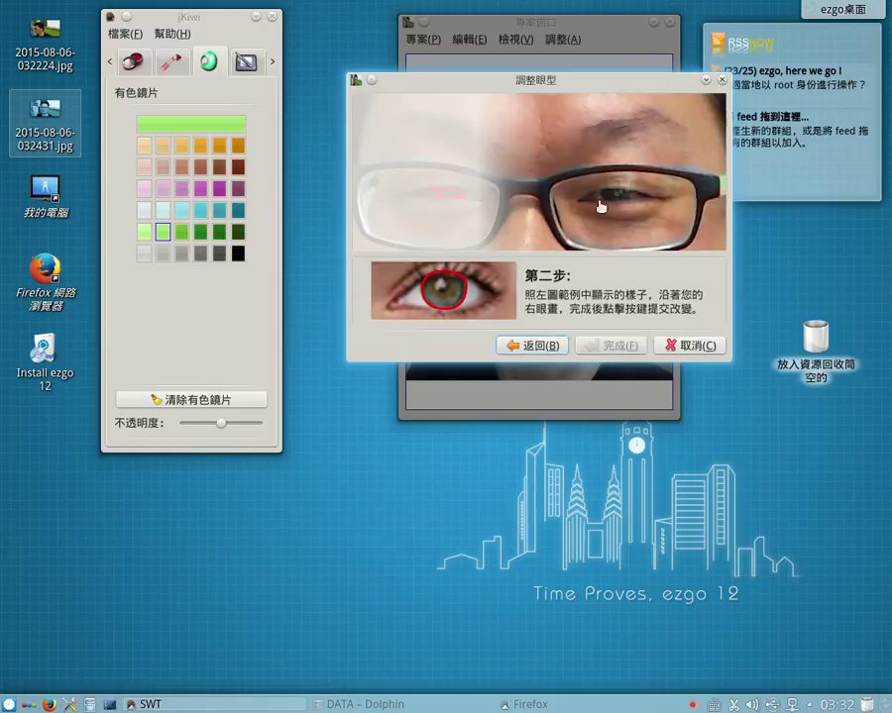
mouse_move(602, 195)
mouse_down()
mouse_move(634, 205)
mouse_move(603, 196)
mouse_up()
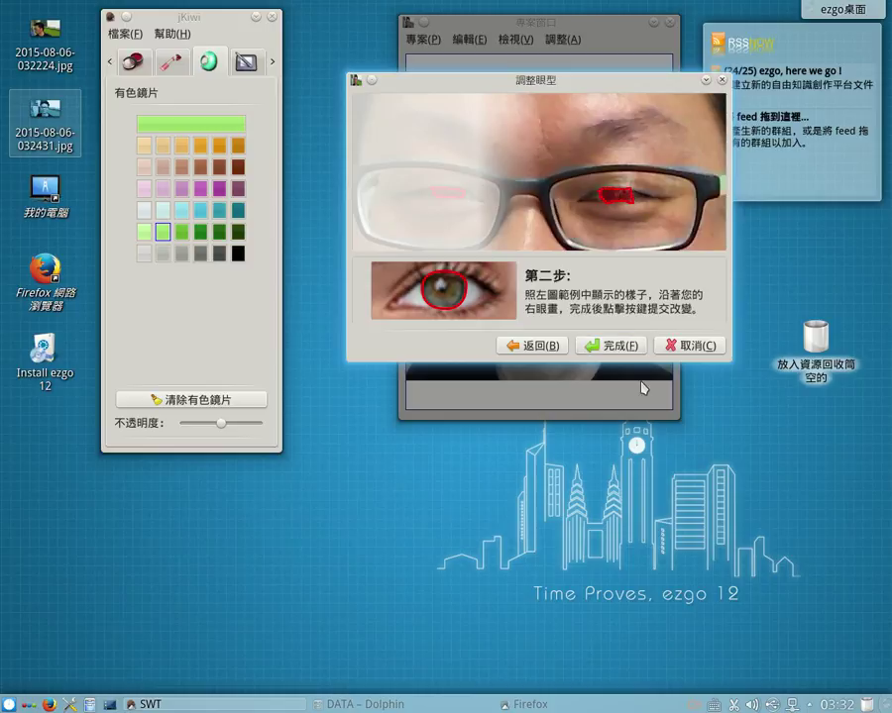
click(620, 347)
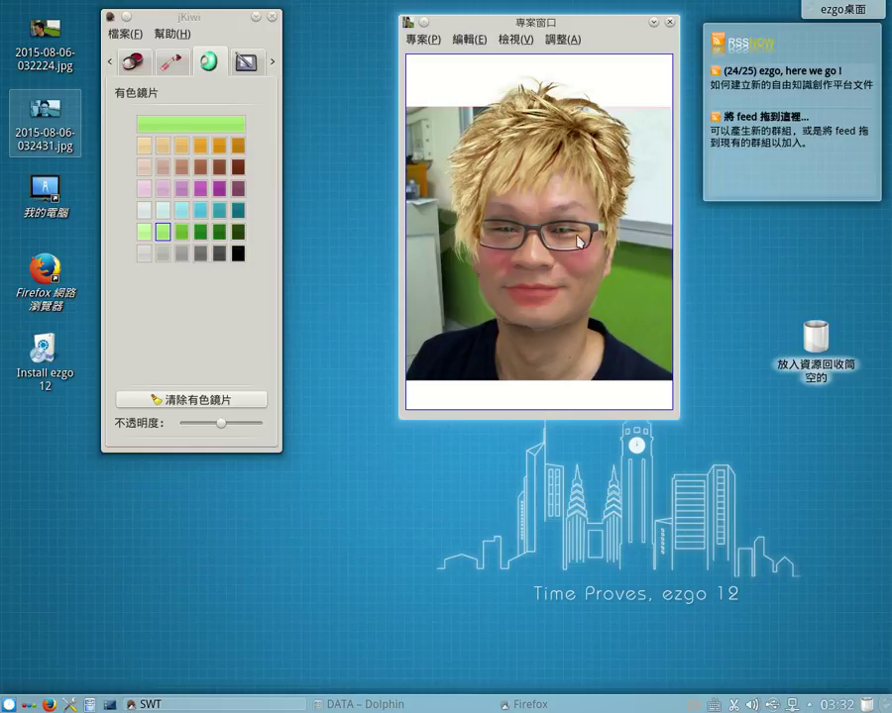
Try dark grey and dark green lens tints, then return to light green.
click(162, 191)
click(218, 252)
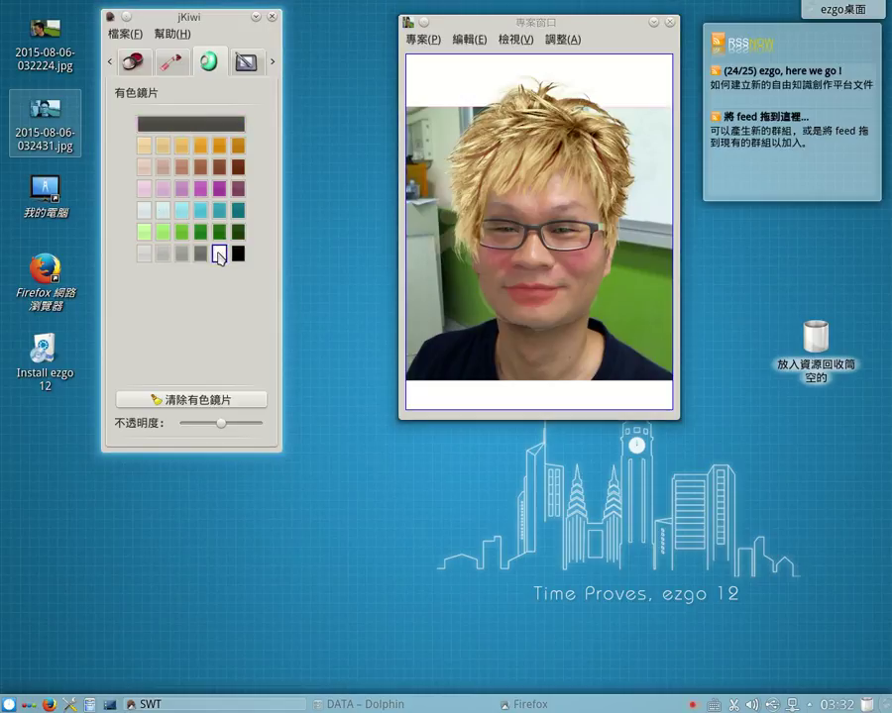
click(202, 235)
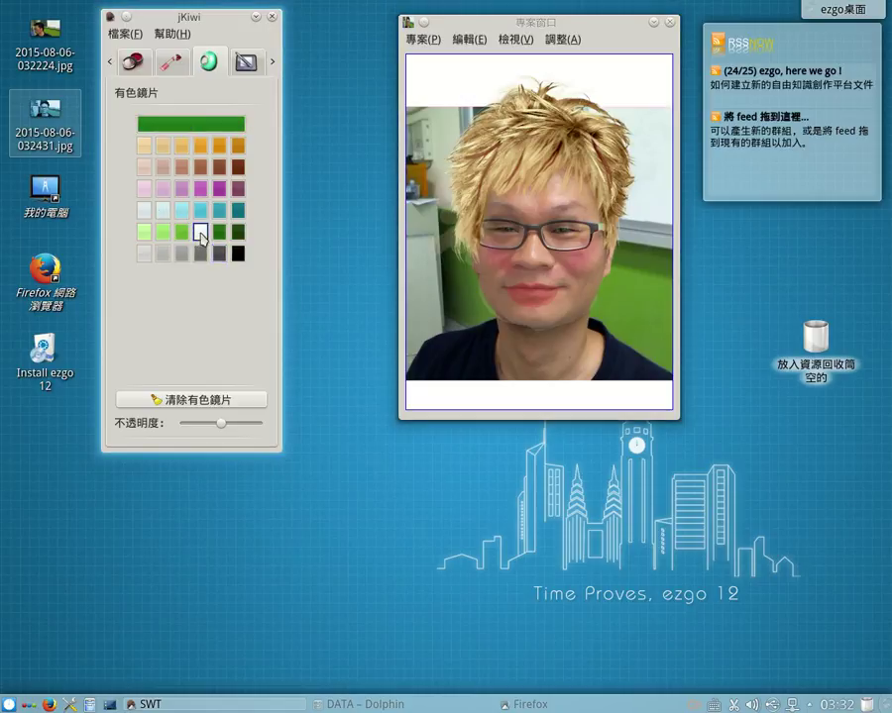
click(162, 233)
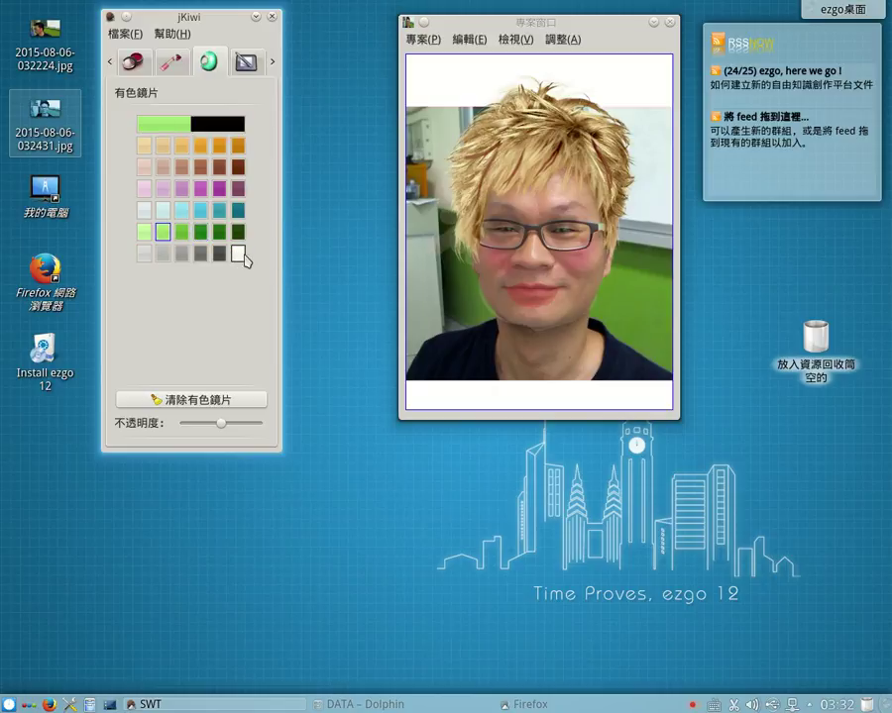
click(247, 62)
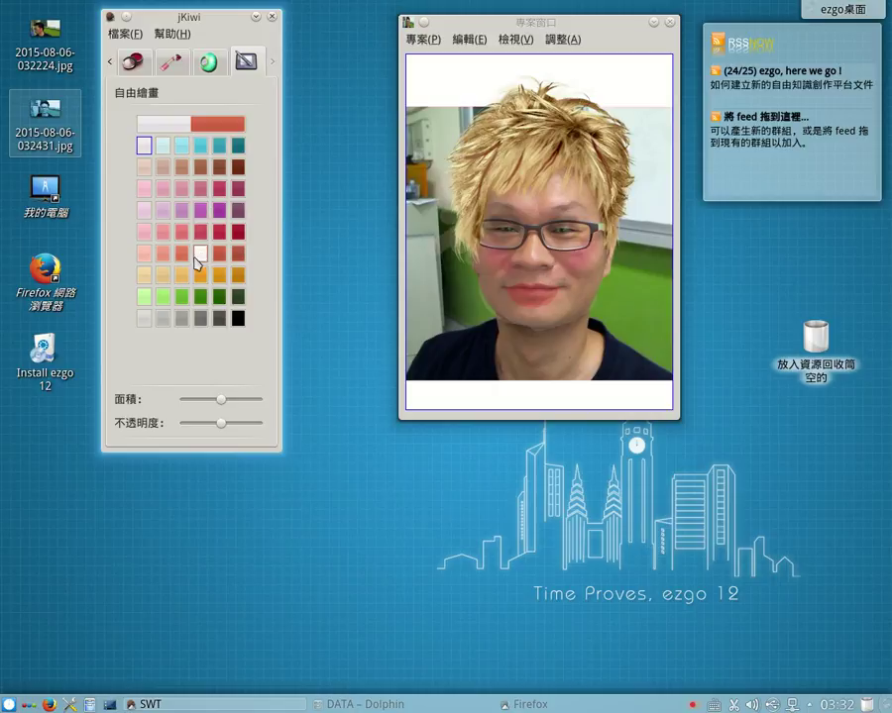
Paint green, red and teal freehand marks on the portrait's right cheek.
click(181, 297)
click(596, 257)
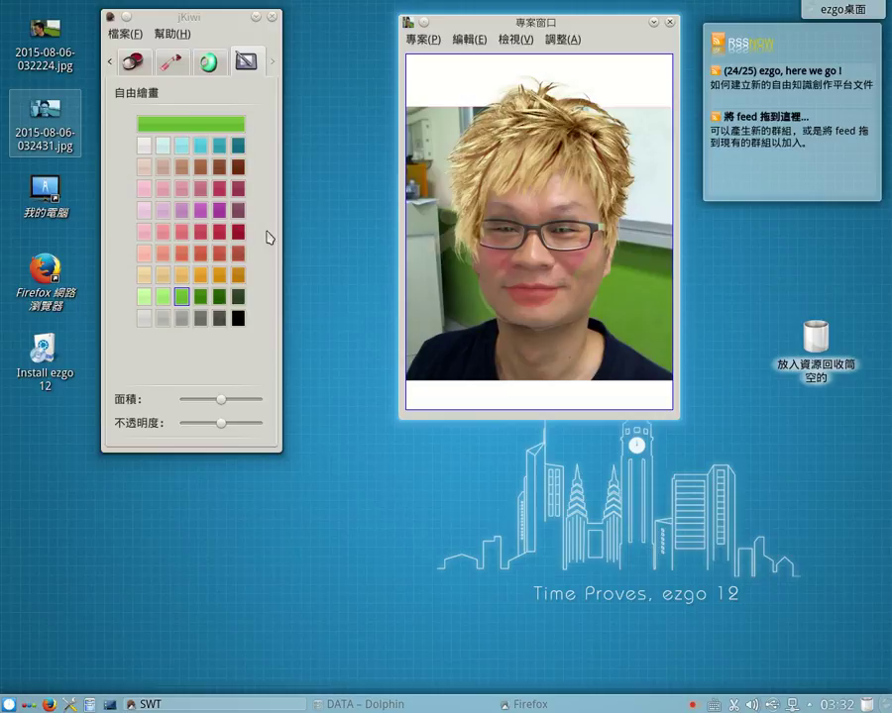
click(213, 233)
click(200, 231)
click(596, 258)
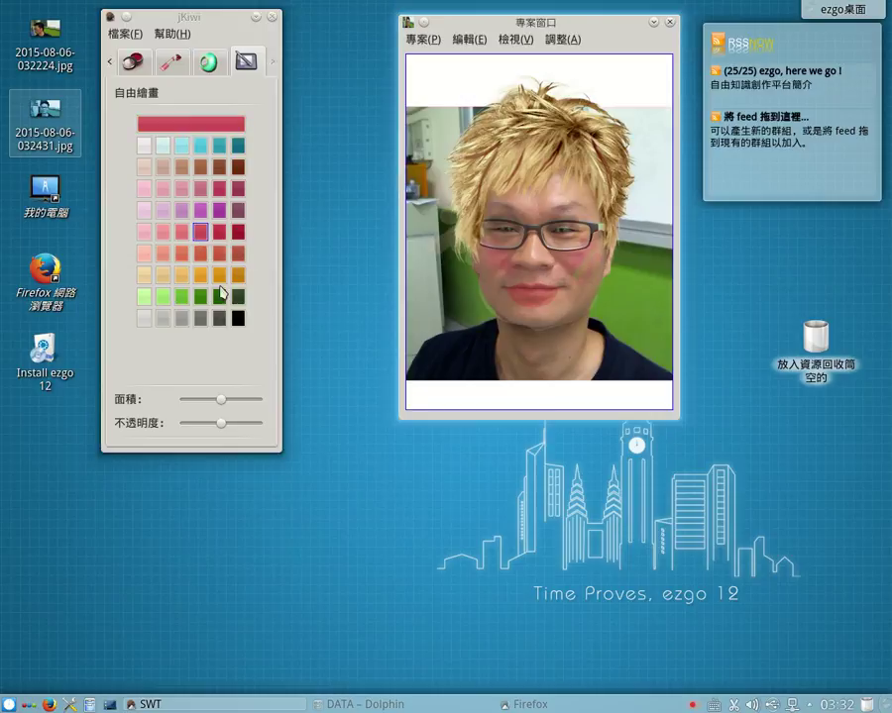
click(219, 146)
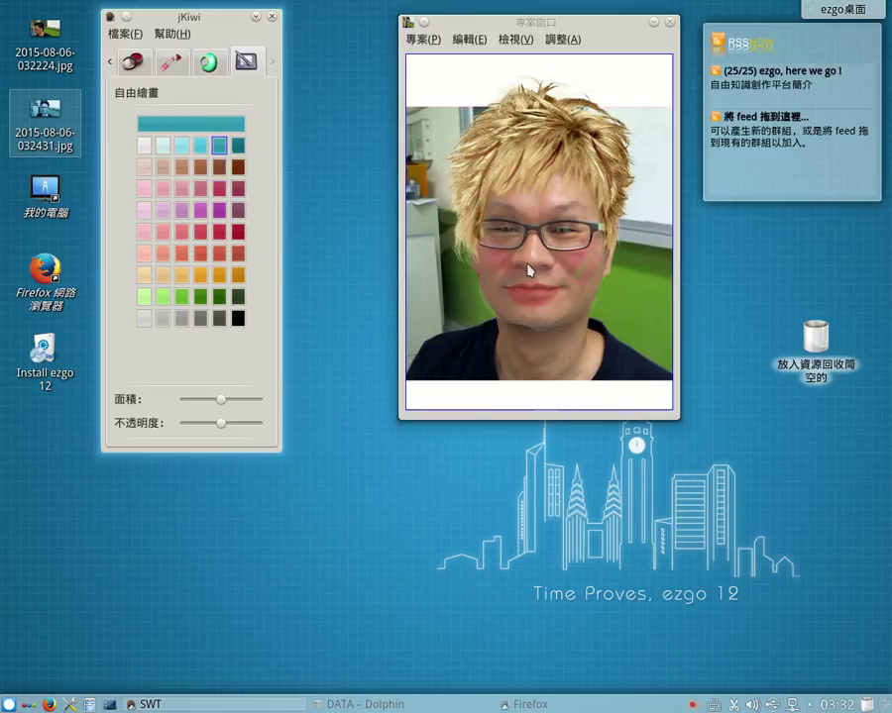
click(595, 278)
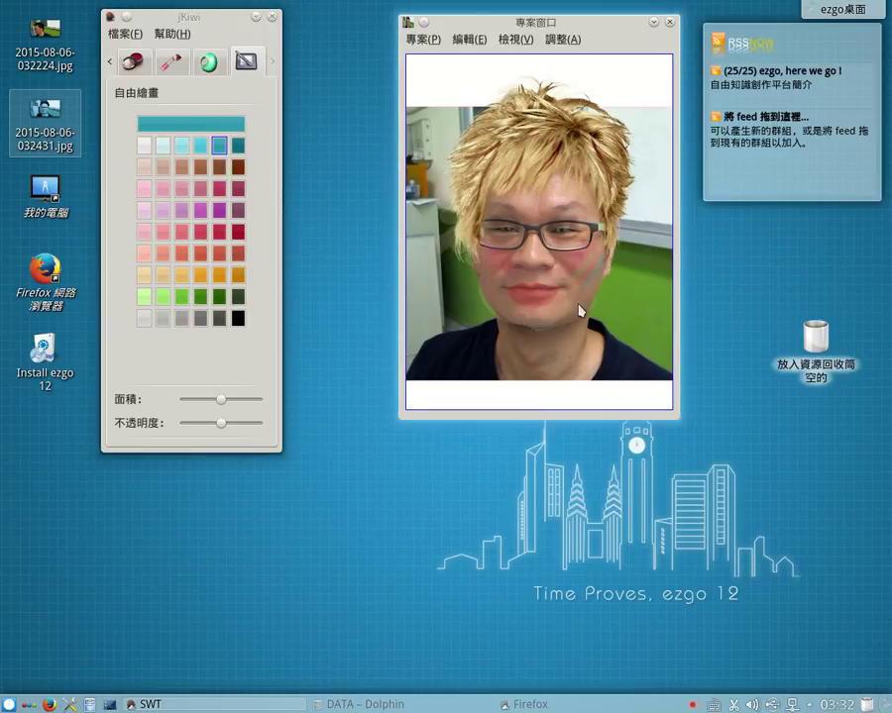
click(274, 64)
click(420, 40)
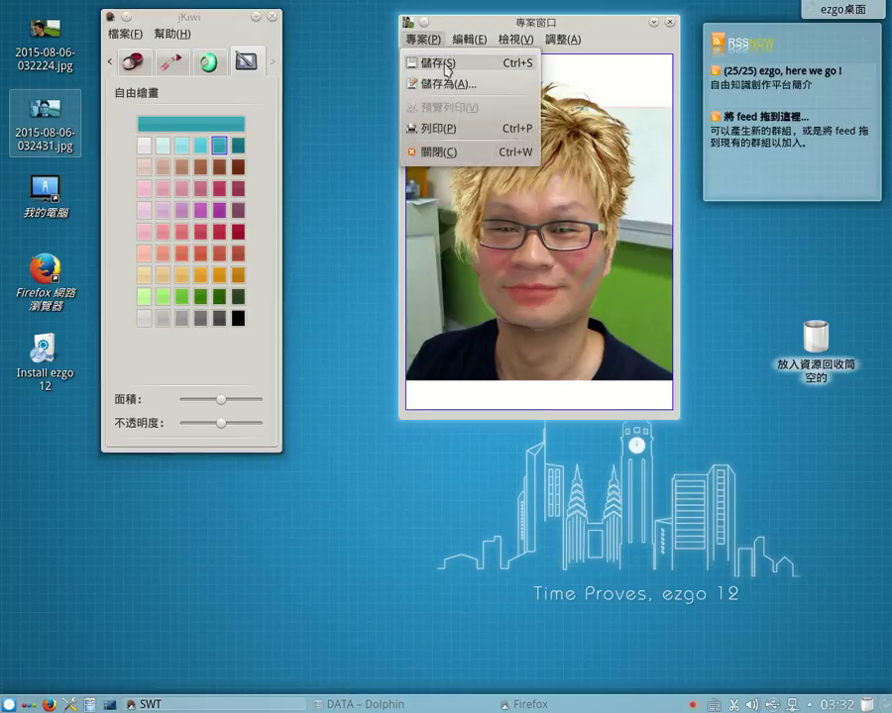
Start saving the portrait via 專案 > 儲存 and choose 桌面 as the destination folder.
click(448, 66)
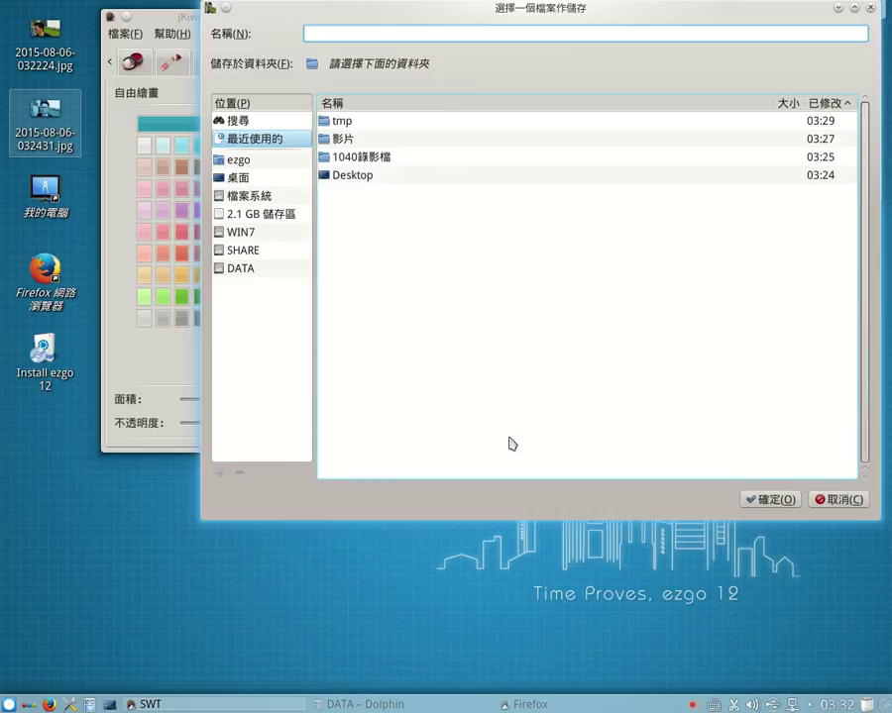
click(243, 178)
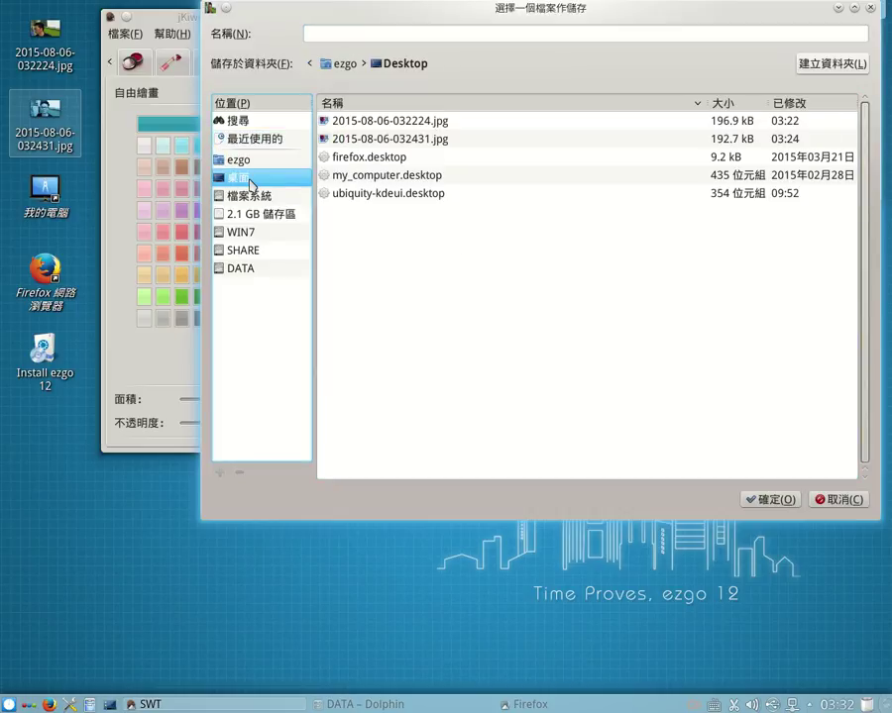
click(349, 29)
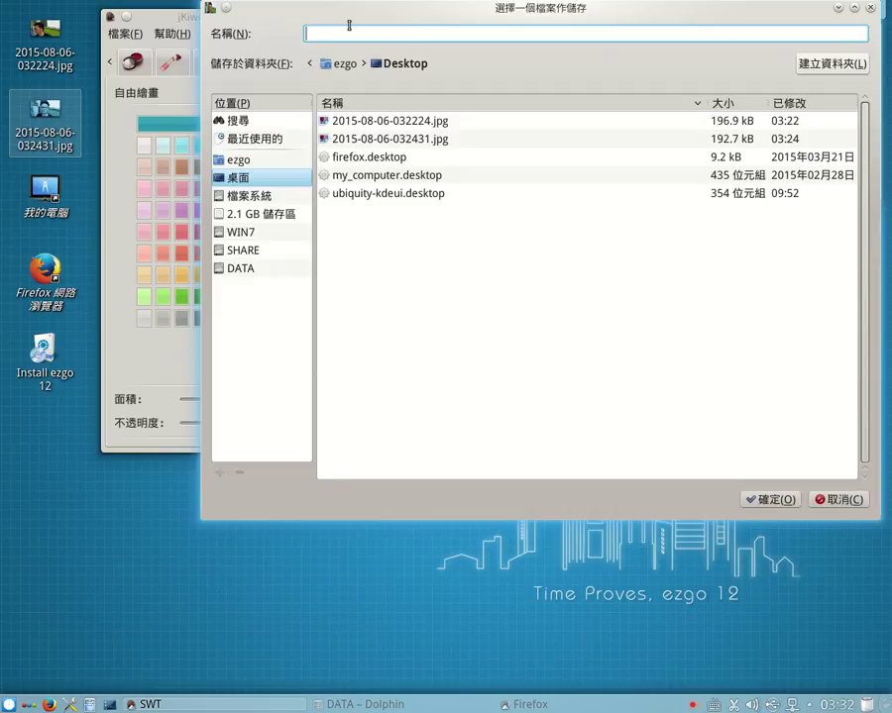
Enter the person's name in Chinese as the file name and confirm the PNG save.
key(ctrl+space)
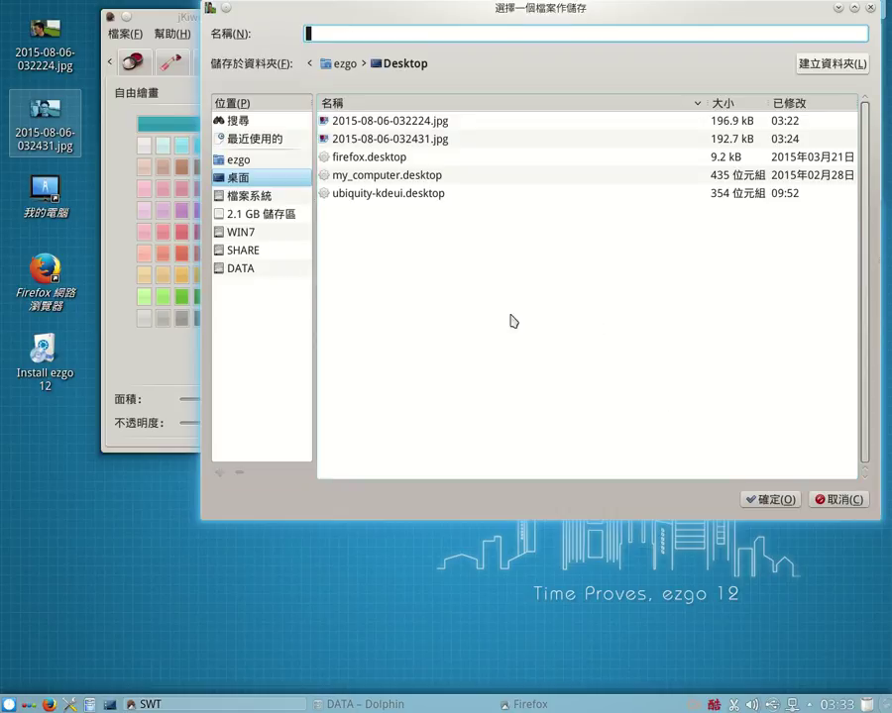
text(邱)
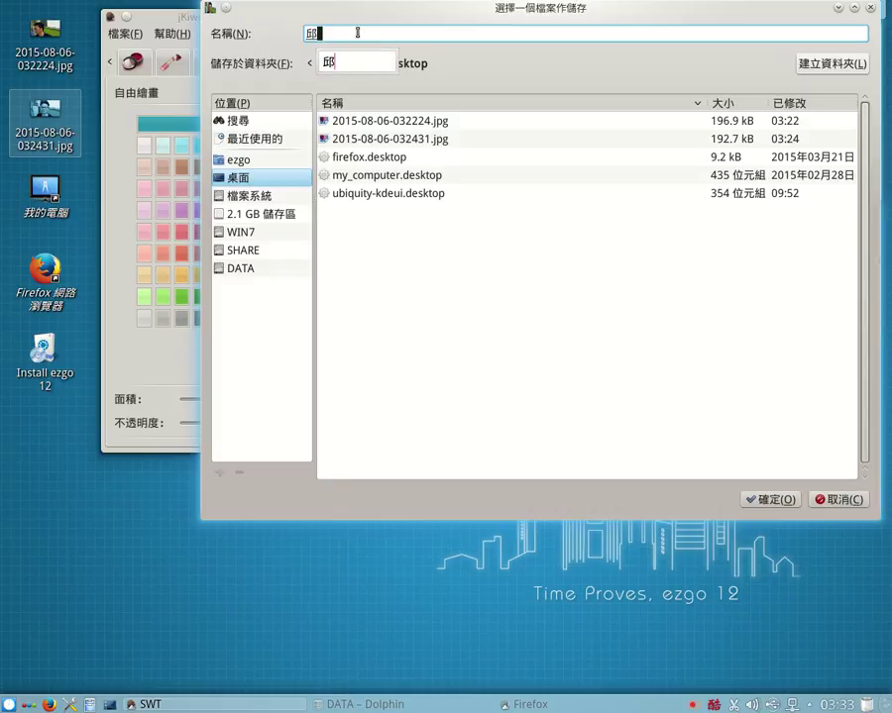
text(文聖)
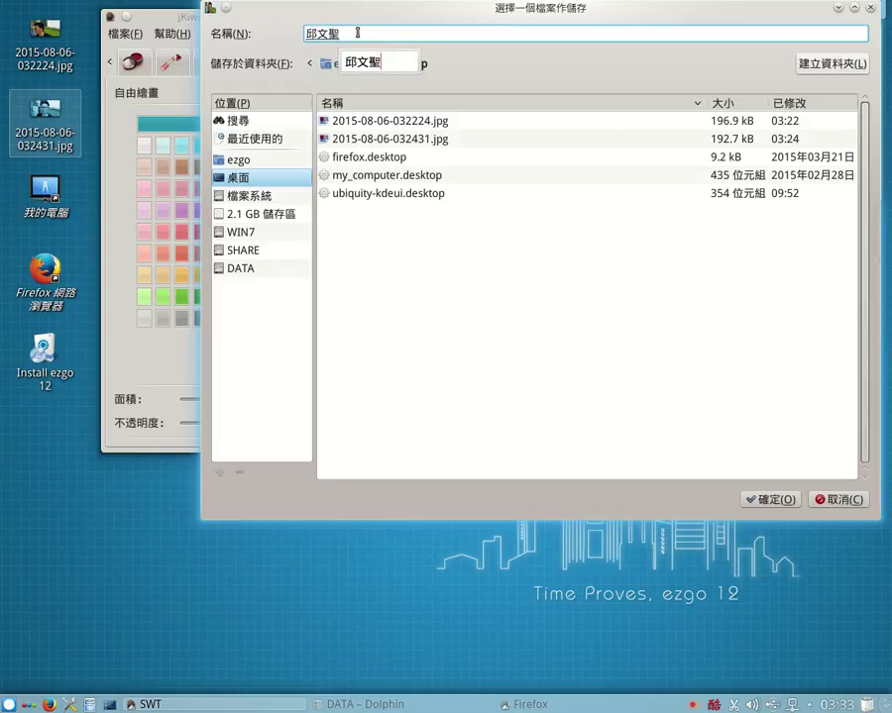
key(Down)
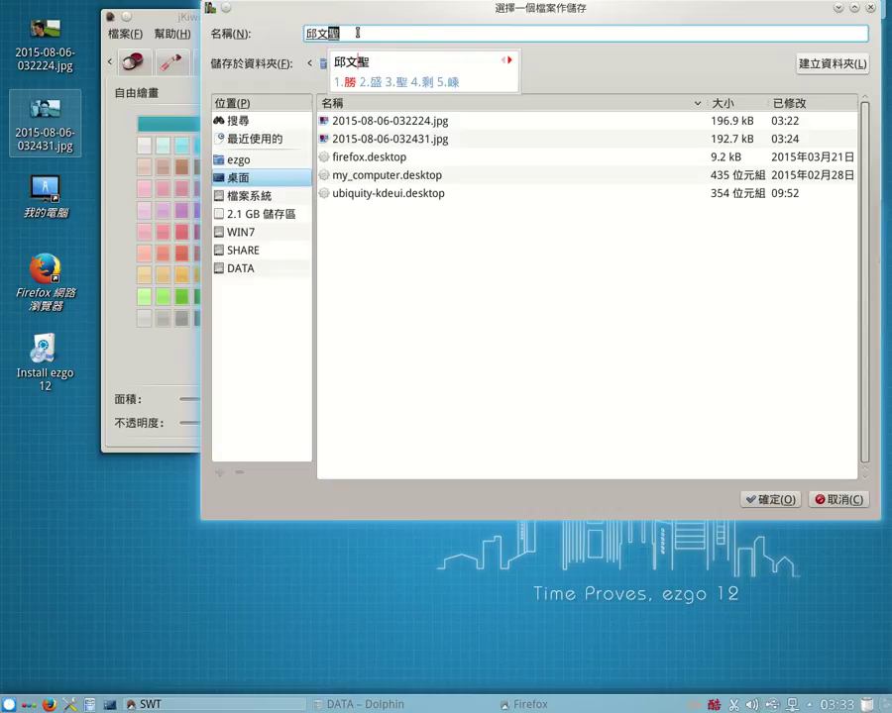
click(371, 82)
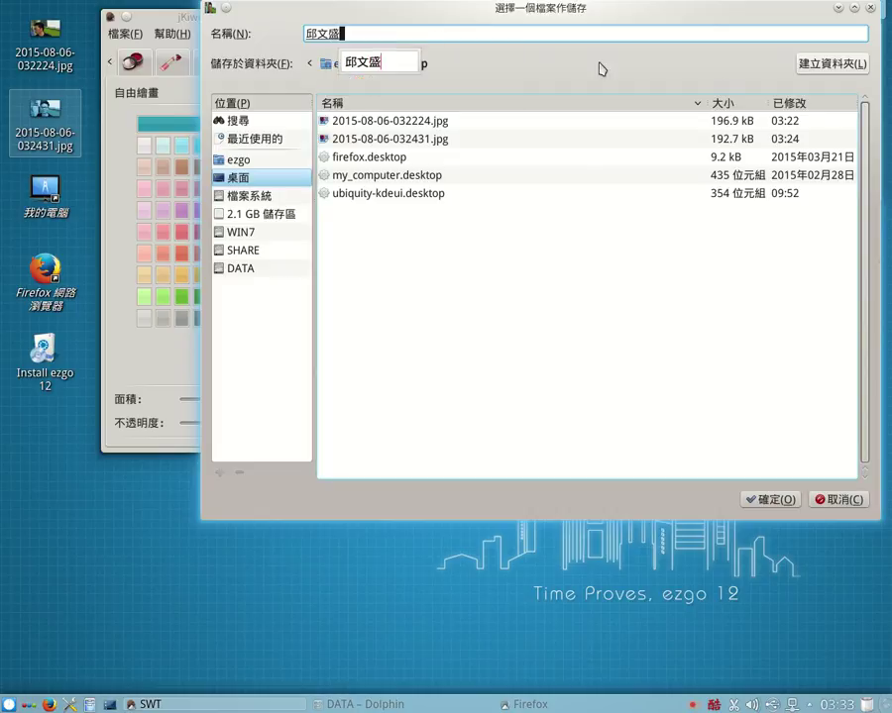
key(Return)
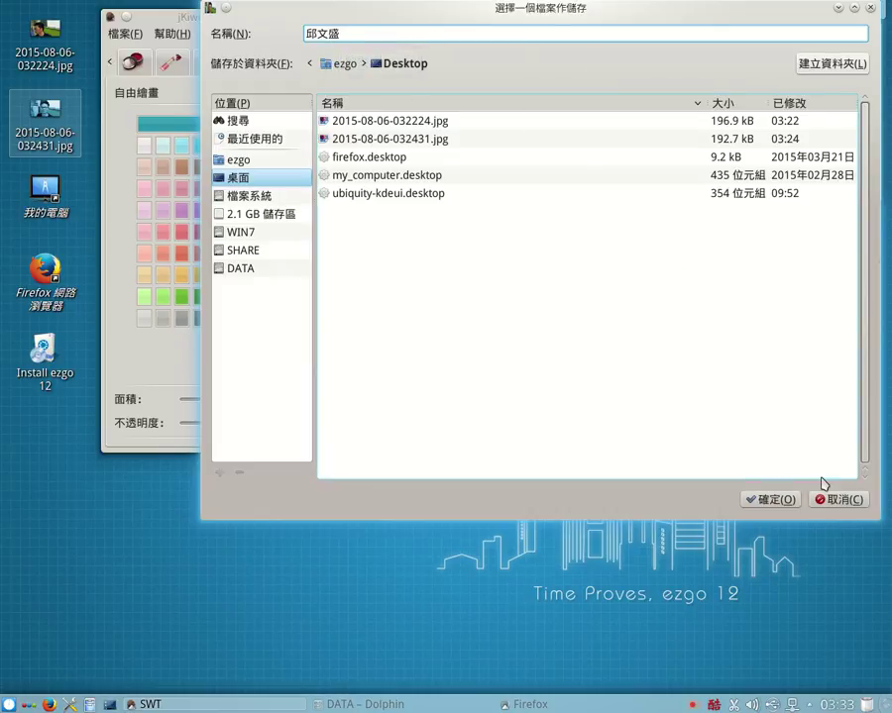
click(770, 499)
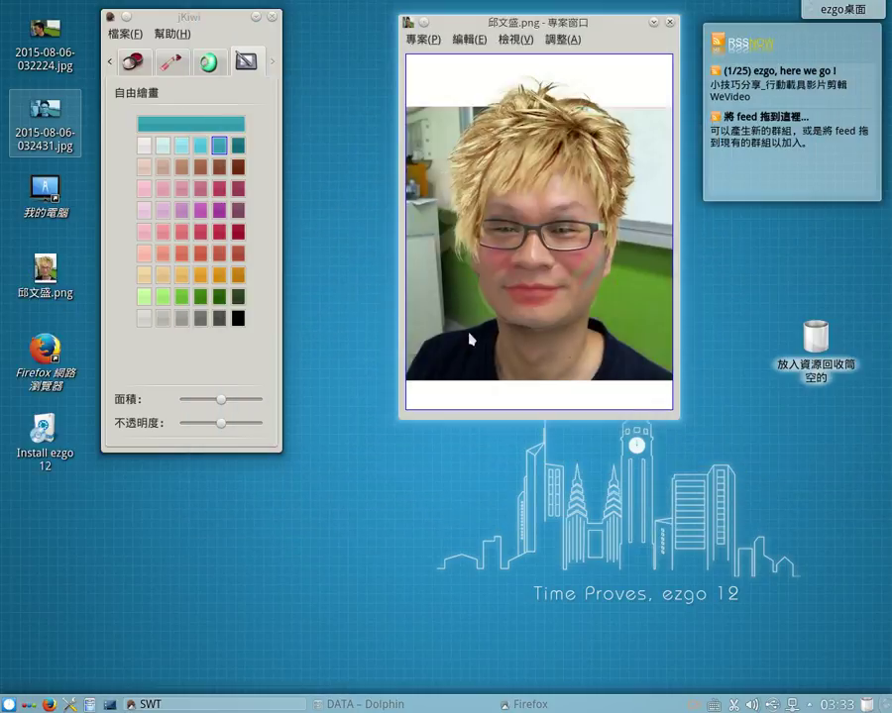
Open the saved PNG portrait from the Desktop in Gwenview and move the viewer window up-left.
click(48, 277)
double_click(47, 277)
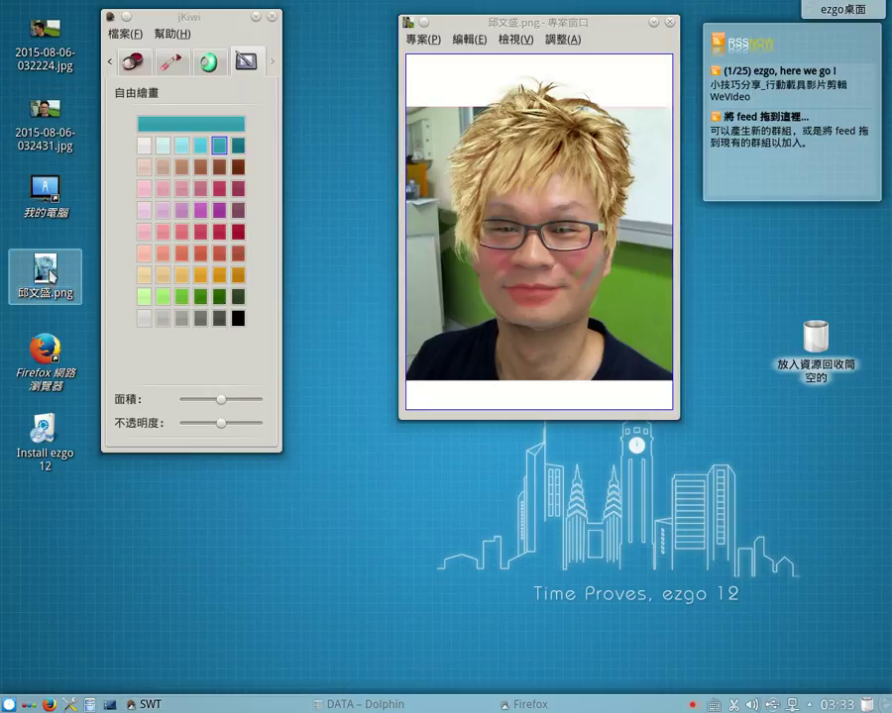
drag(690, 330, 629, 213)
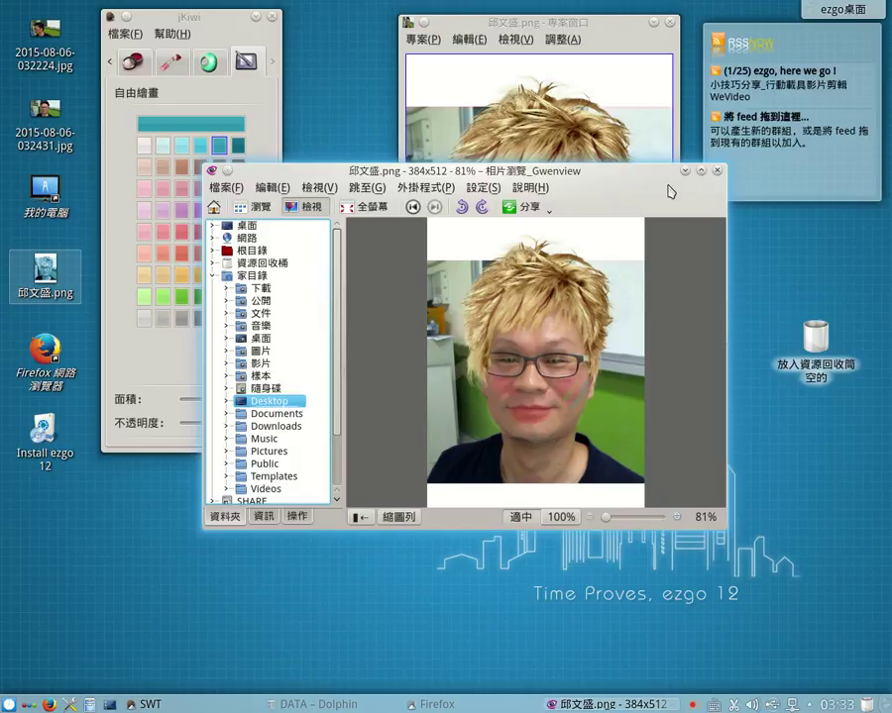
click(695, 705)
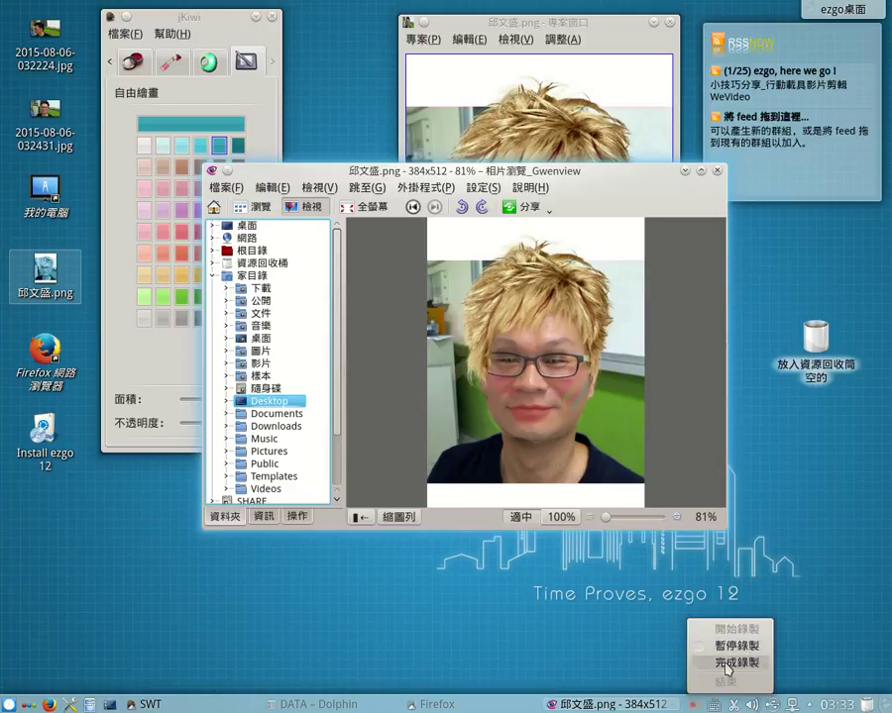